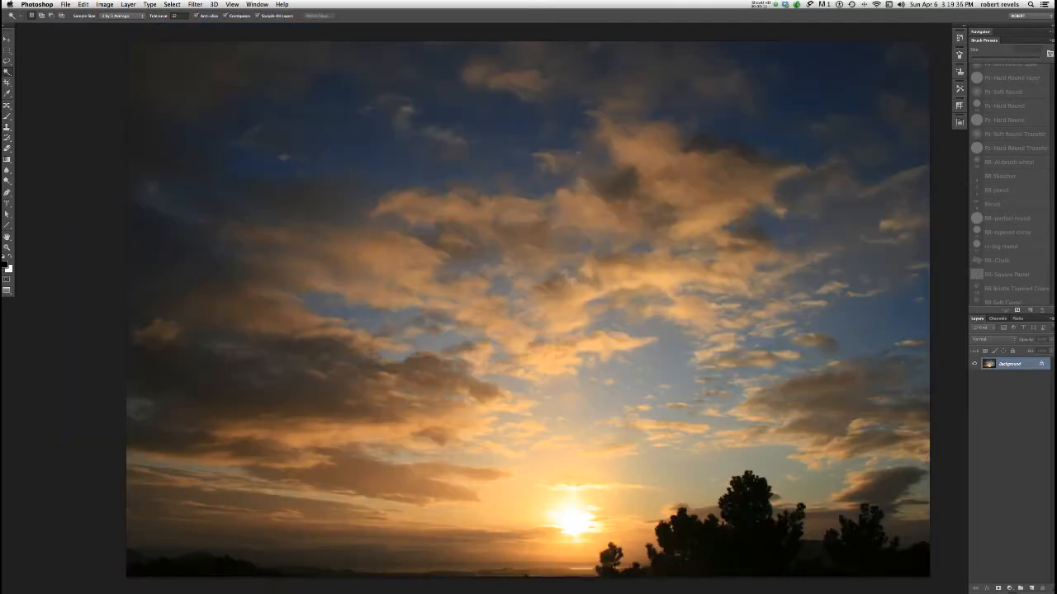
# Switch to the open photo 2014 stuff-11090.jpg.
pyautogui.click(257, 4)
pyautogui.click(281, 321)
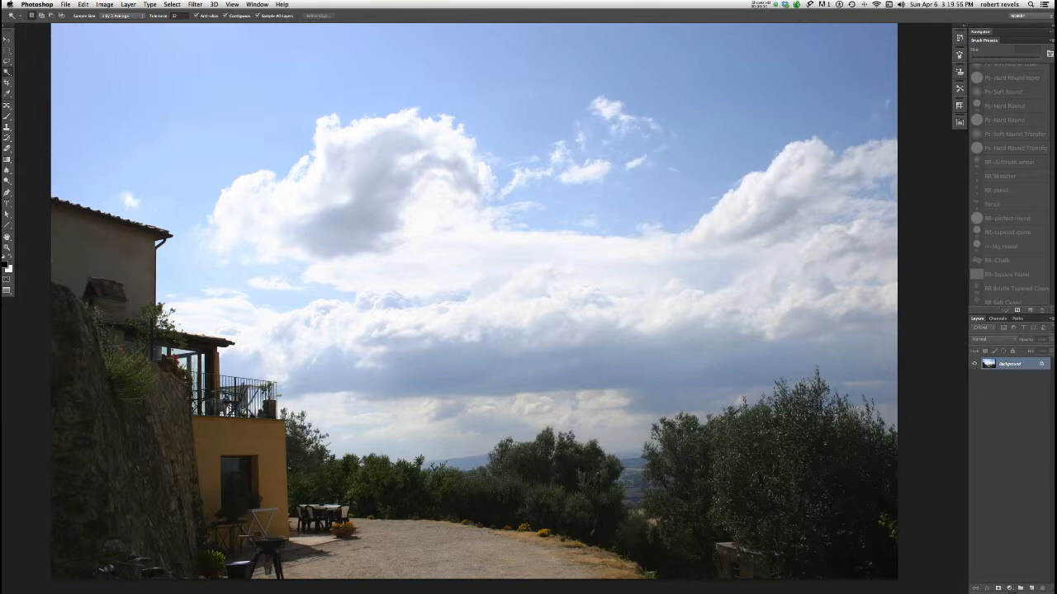
# Try to select the sky with the Magic Wand, extend it to the dark clouds and distant hills, invert it, and deselect.
pyautogui.click(248, 107)
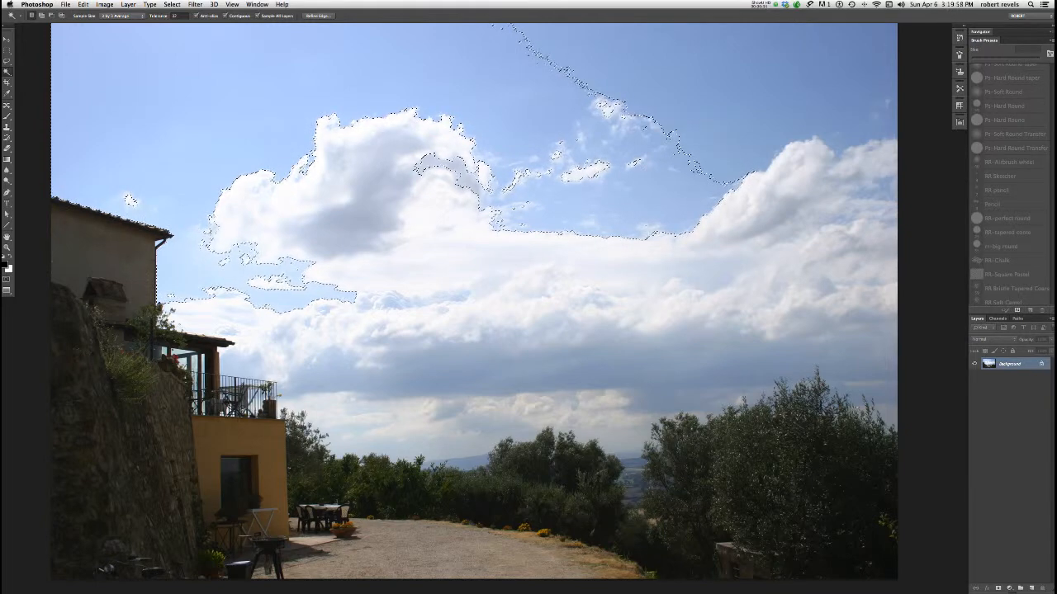
pyautogui.keyDown('shift'); pyautogui.click(512, 363); pyautogui.keyUp('shift')
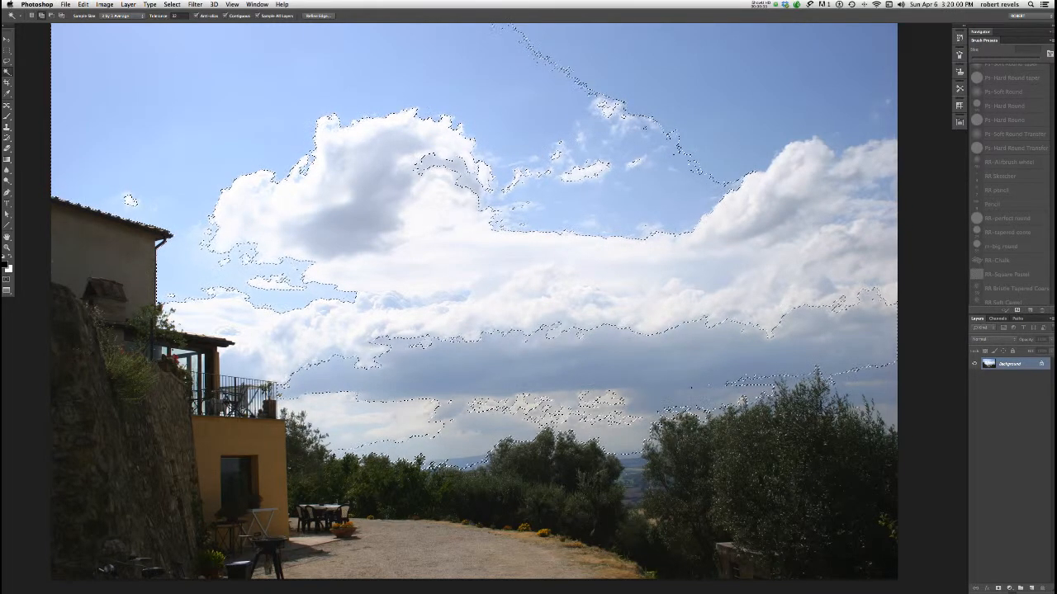
pyautogui.keyDown('shift'); pyautogui.click(631, 467); pyautogui.keyUp('shift')
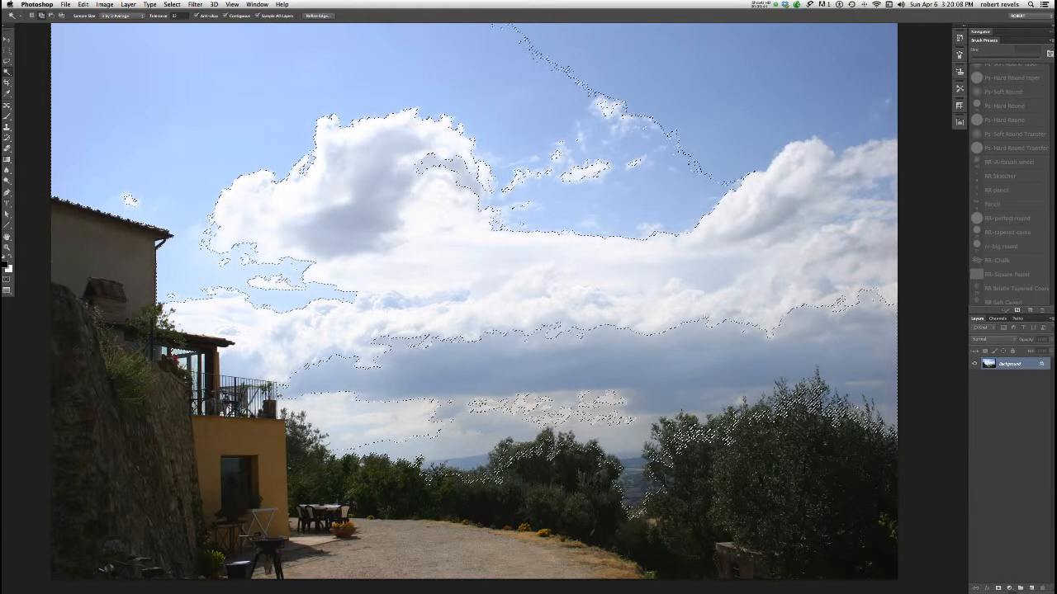
pyautogui.press('super+shift+i')
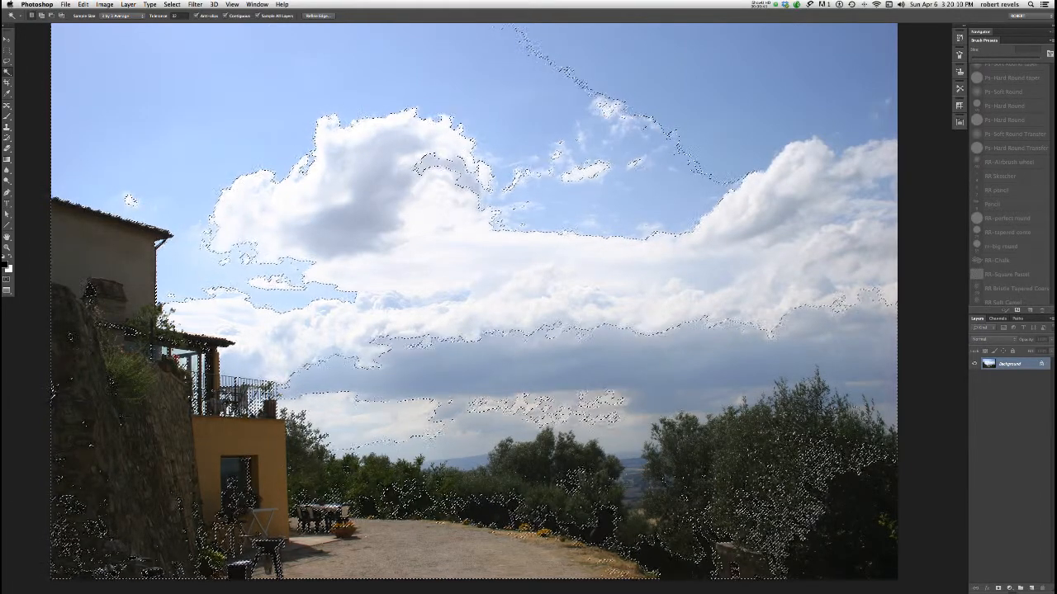
pyautogui.press('super+d')
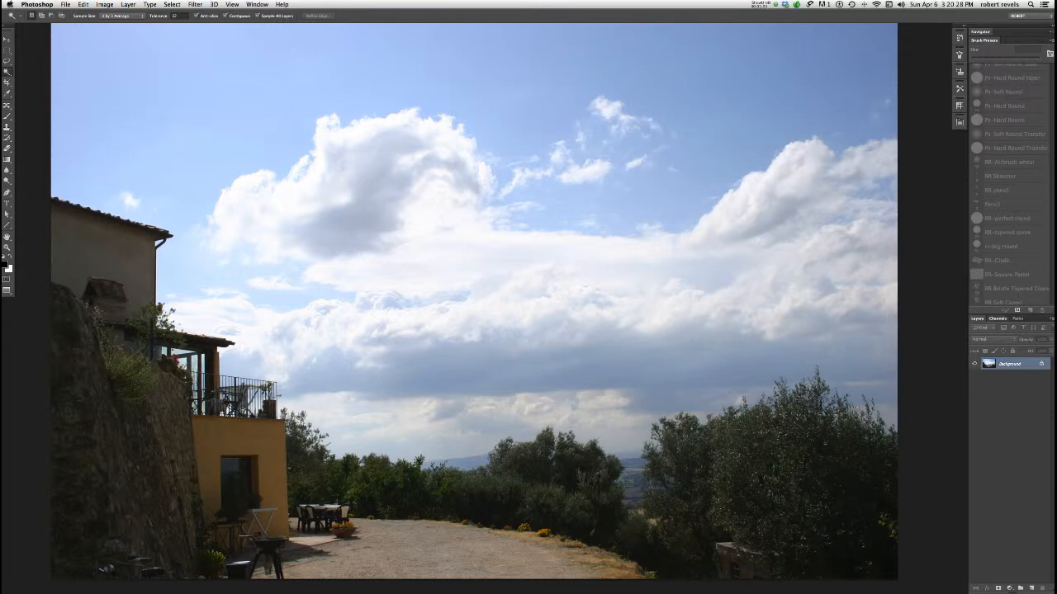
# Compare the photo's Red, Green and Blue channels individually, finishing on the Blue channel.
pyautogui.click(997, 318)
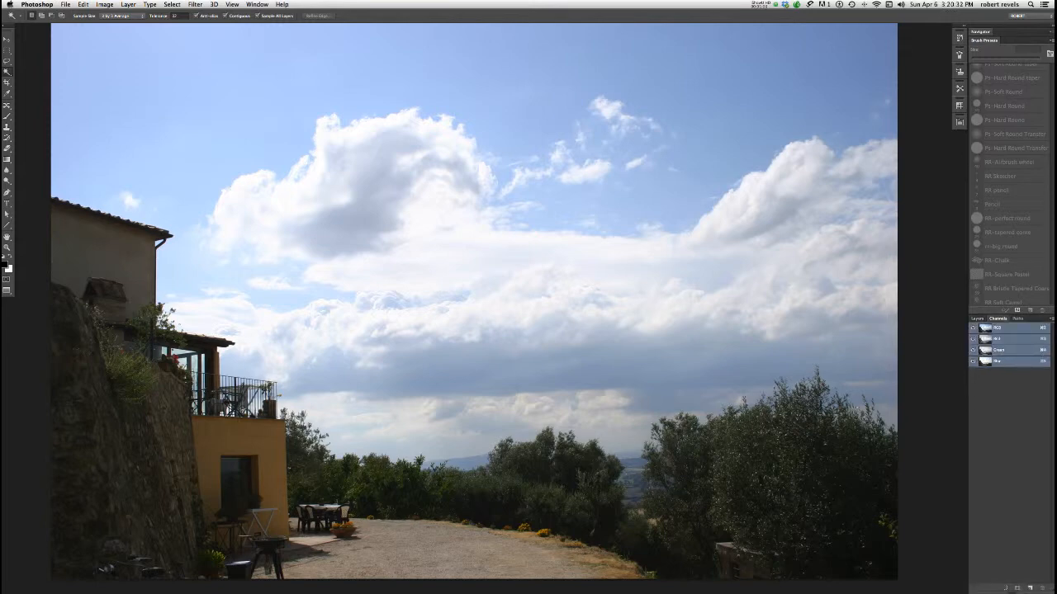
pyautogui.click(999, 338)
pyautogui.click(999, 350)
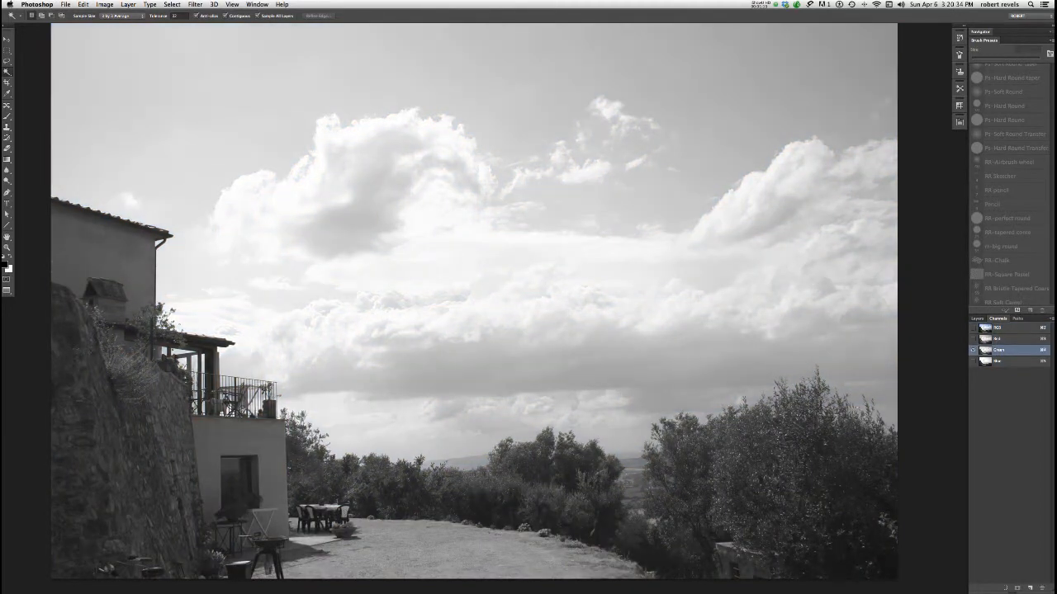
pyautogui.click(997, 360)
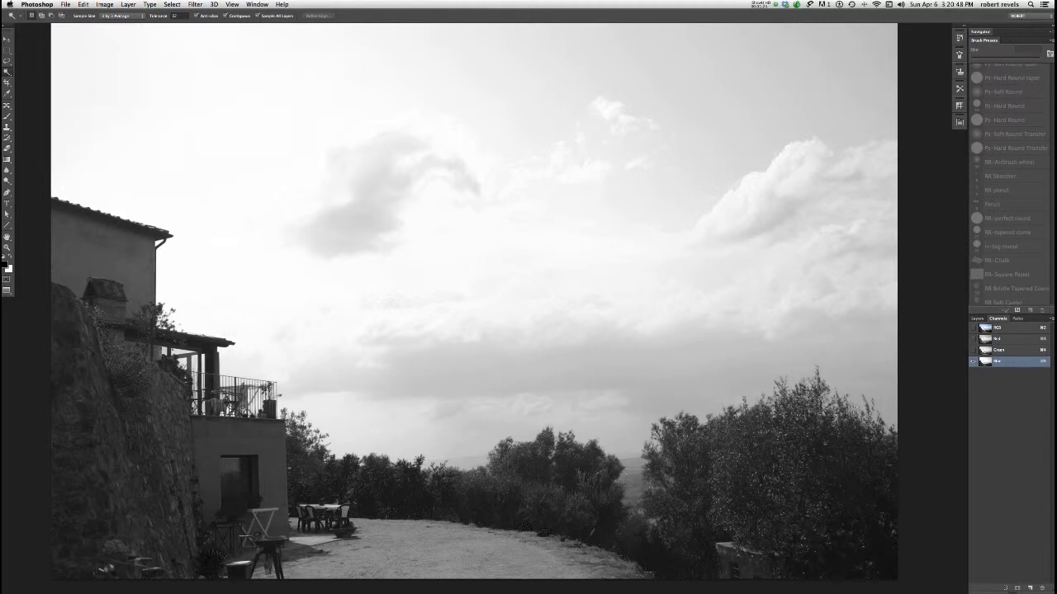
pyautogui.press('super+4')
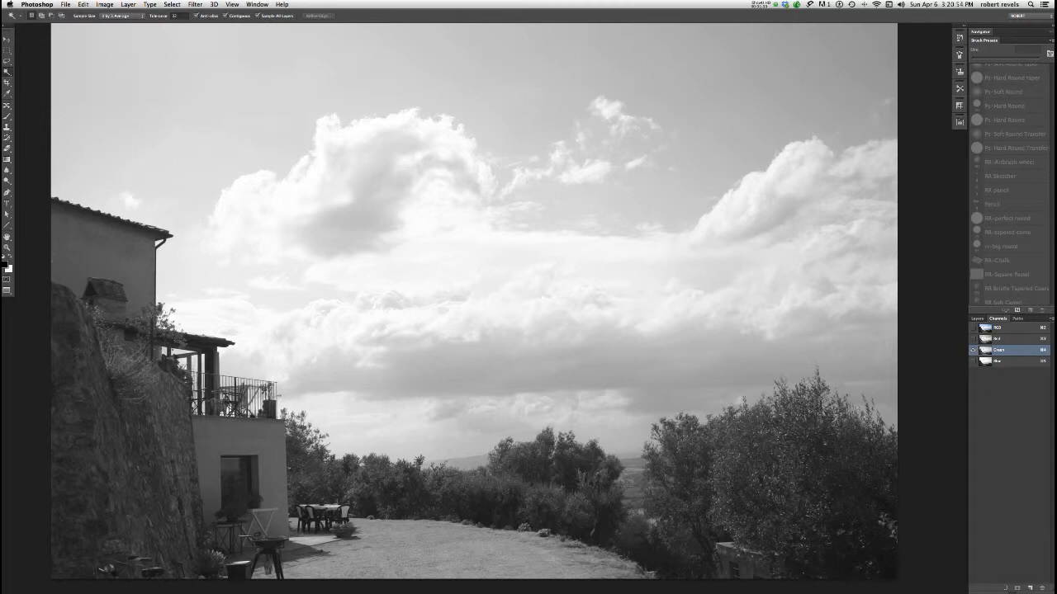
pyautogui.press('super+3')
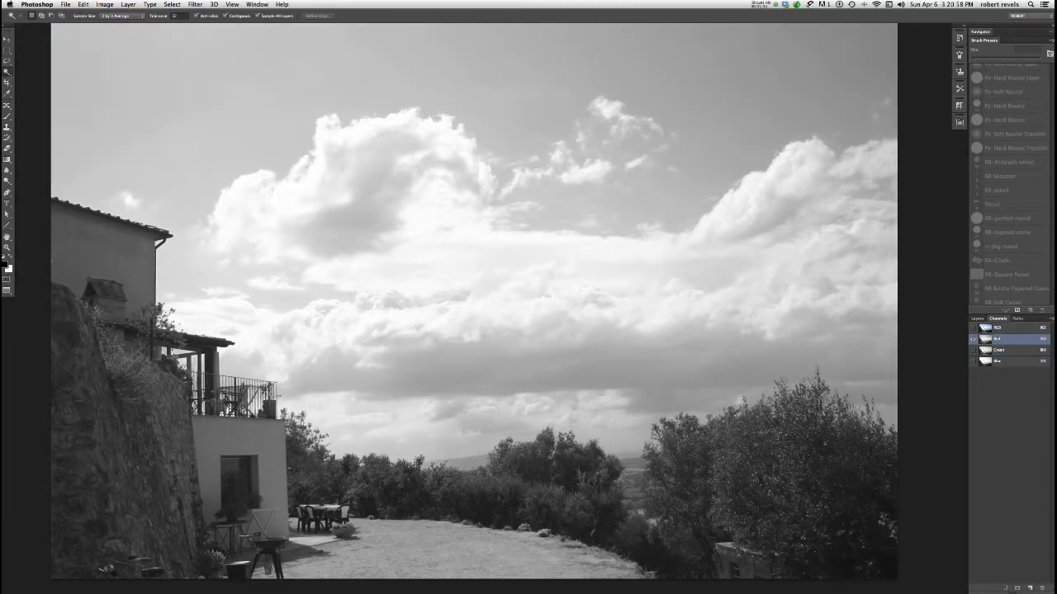
pyautogui.press('super+5')
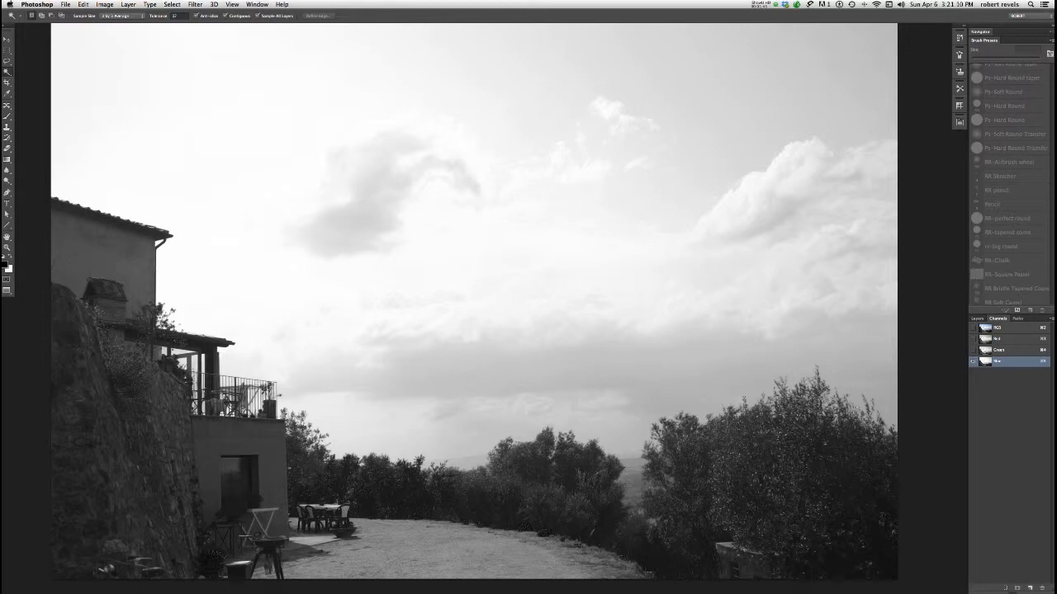
# Switch to ZuluVillage_009.psd and view its Object Buffer 1 channel on its own.
pyautogui.click(257, 4)
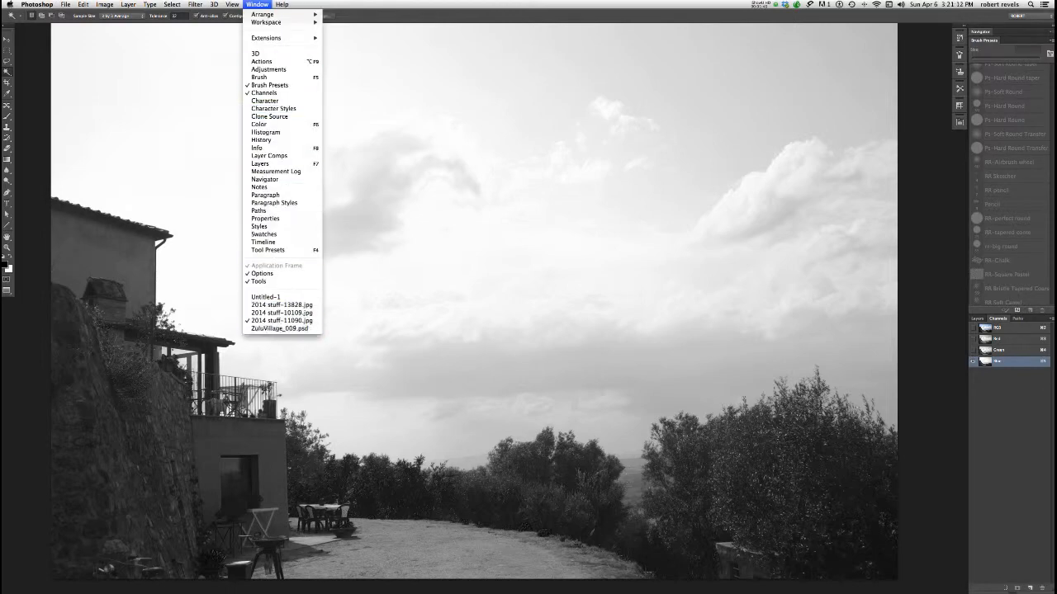
pyautogui.click(280, 329)
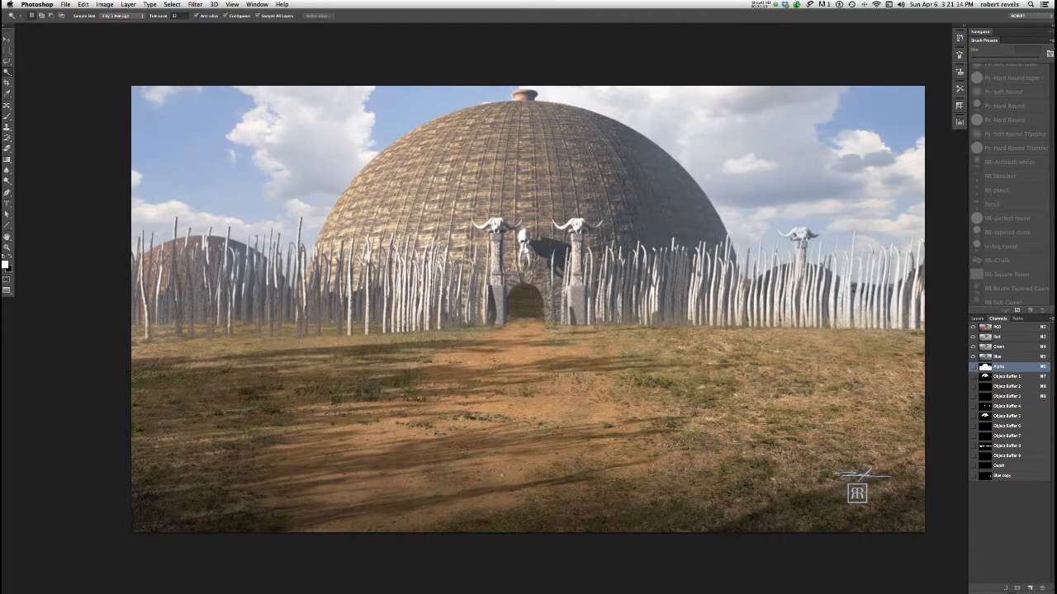
pyautogui.click(1007, 376)
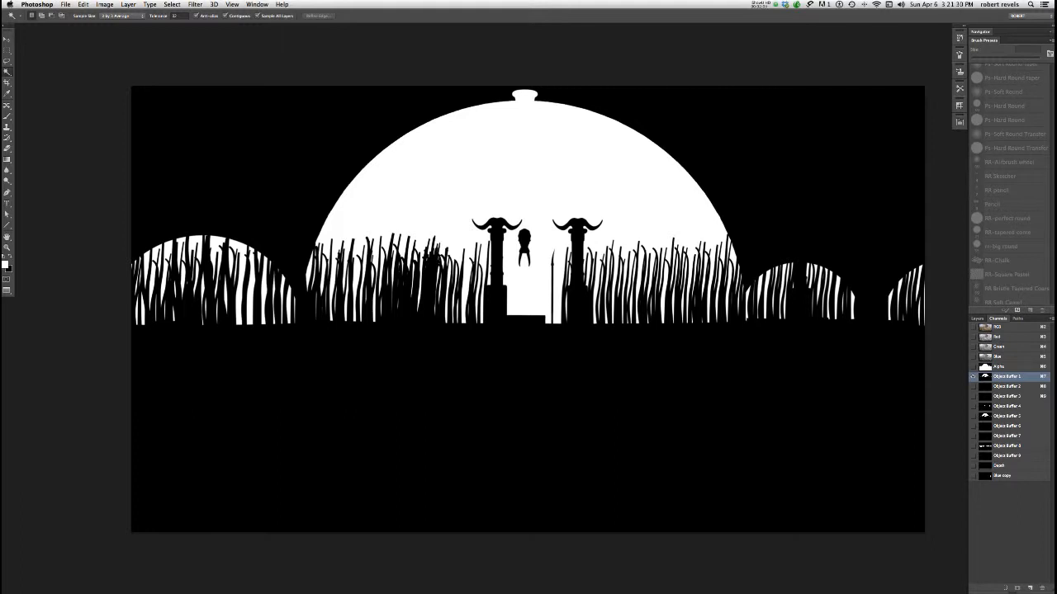
# Return to 2014 stuff-11090.jpg and duplicate its Blue channel.
pyautogui.click(257, 4)
pyautogui.click(272, 329)
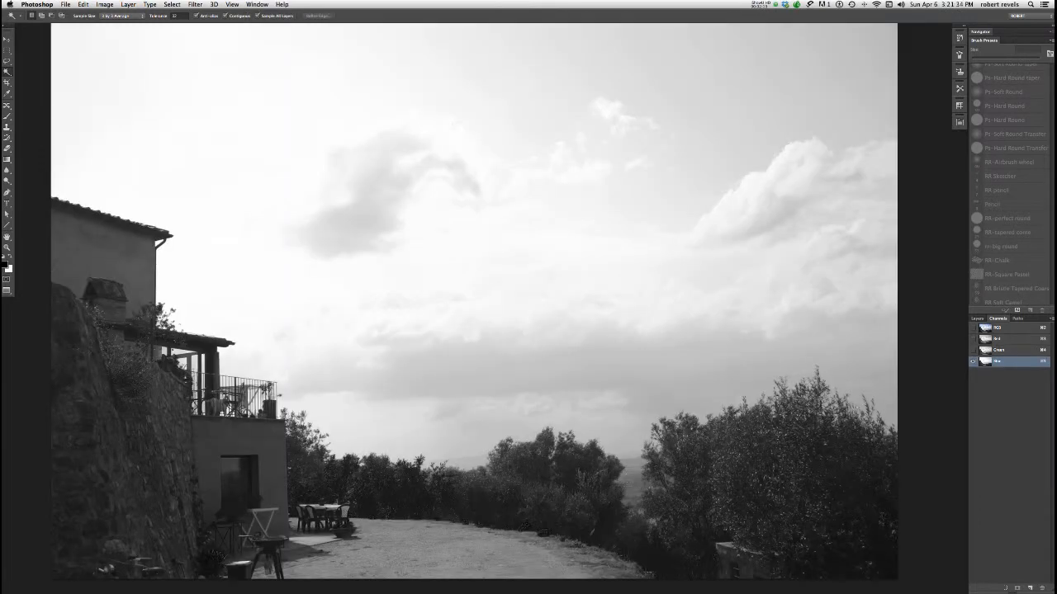
pyautogui.moveTo(995, 361); pyautogui.dragTo(1030, 587)
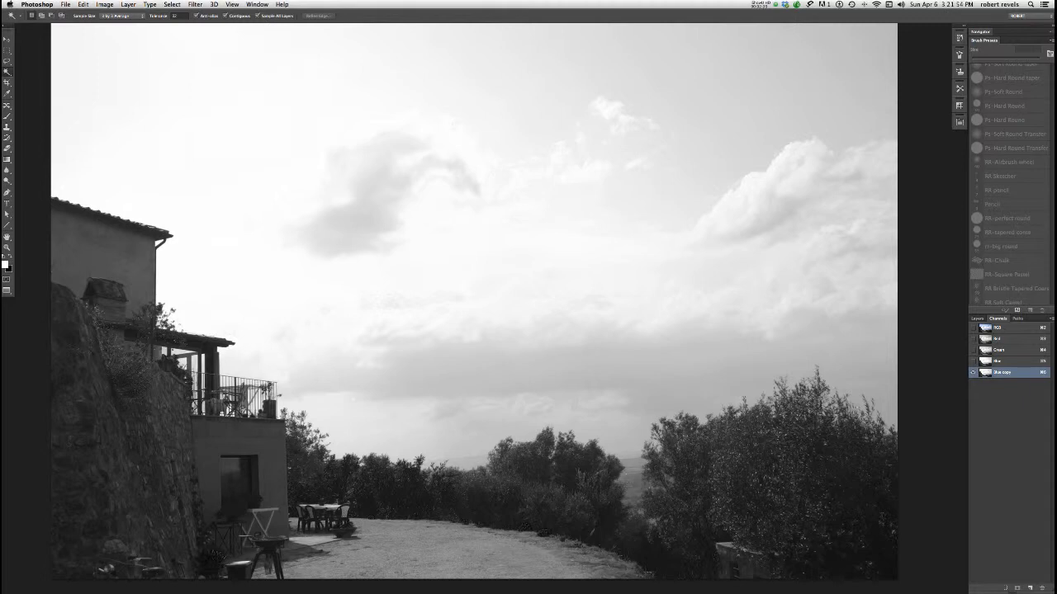
# Start a Levels adjustment on the Blue copy channel and raise the black input level to about 35.
pyautogui.click(104, 4)
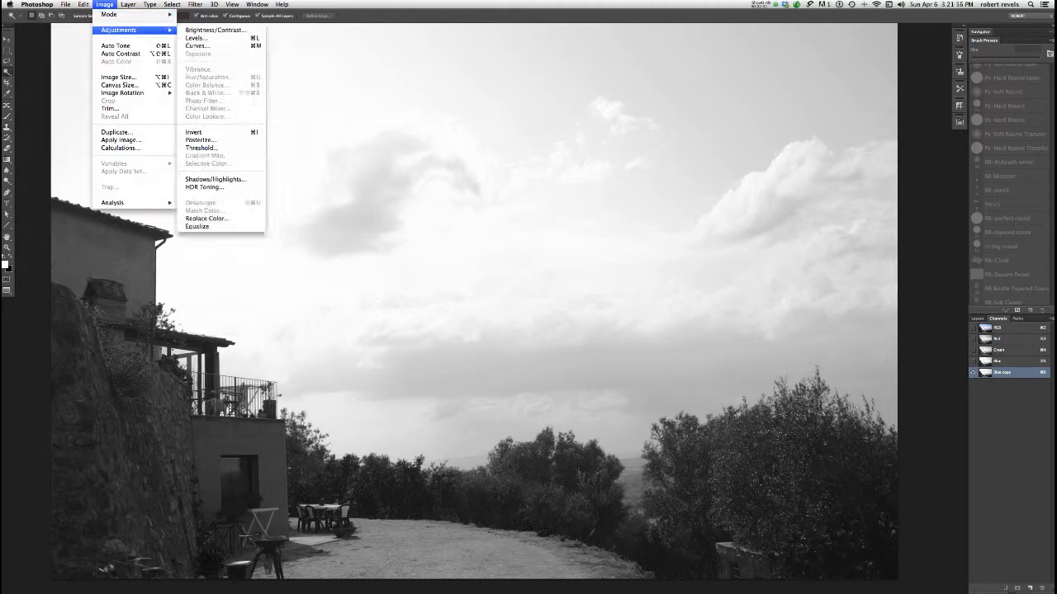
pyautogui.moveTo(132, 30)
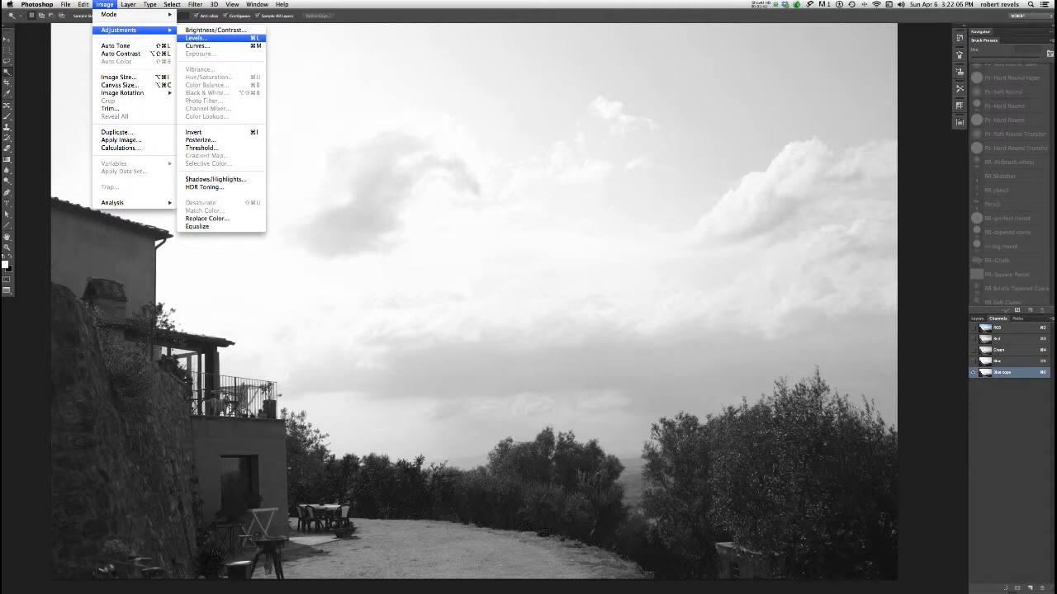
pyautogui.click(196, 38)
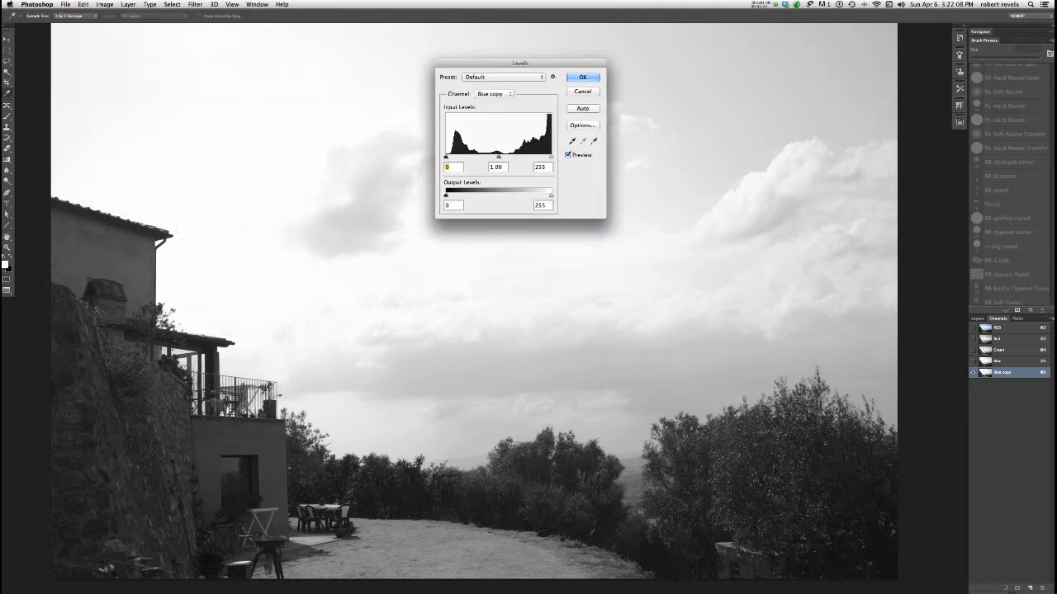
pyautogui.press('Up')
pyautogui.press('Up')
pyautogui.press('Up')
pyautogui.press('Up')
pyautogui.press('Up')
pyautogui.press('Up')
pyautogui.press('Up')
pyautogui.press('Up')
pyautogui.press('Up')
pyautogui.press('Up')
pyautogui.press('Up')
pyautogui.press('Up')
pyautogui.press('Up')
pyautogui.press('Up')
pyautogui.press('Up')
pyautogui.press('Up')
pyautogui.press('Up')
pyautogui.press('Up')
pyautogui.press('Up')
pyautogui.press('Up')
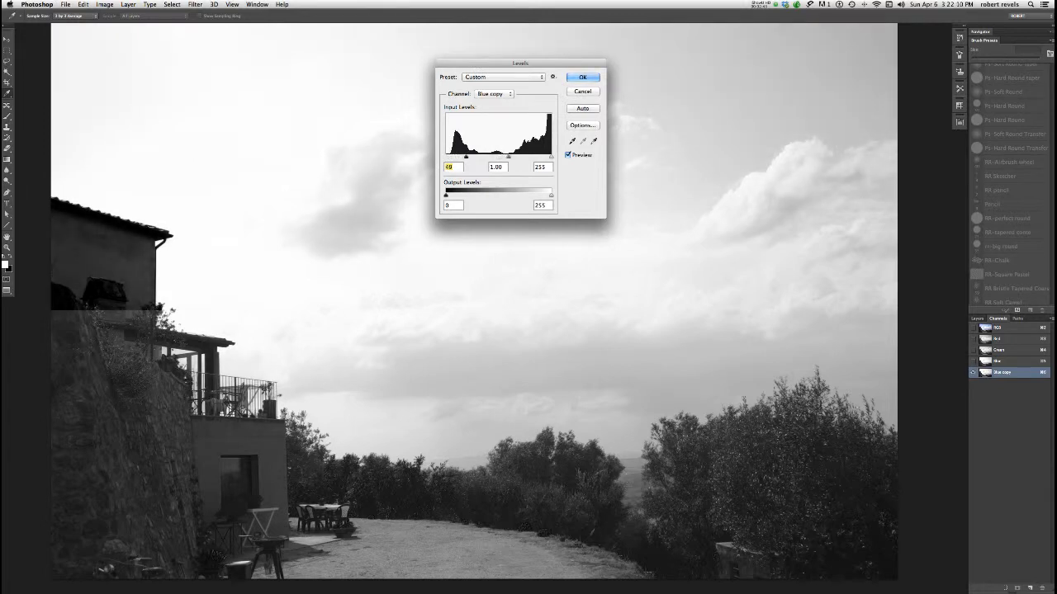
pyautogui.press('Down')
pyautogui.press('Down')
pyautogui.press('Down')
pyautogui.press('Down')
pyautogui.press('Down')
pyautogui.press('Down')
pyautogui.press('Down')
pyautogui.press('Down')
pyautogui.press('Down')
pyautogui.press('Down')
pyautogui.press('Down')
pyautogui.press('Down')
pyautogui.press('Down')
pyautogui.press('Down')
pyautogui.press('Down')
pyautogui.press('Down')
pyautogui.press('Down')
pyautogui.press('Down')
pyautogui.press('Down')
pyautogui.press('Down')
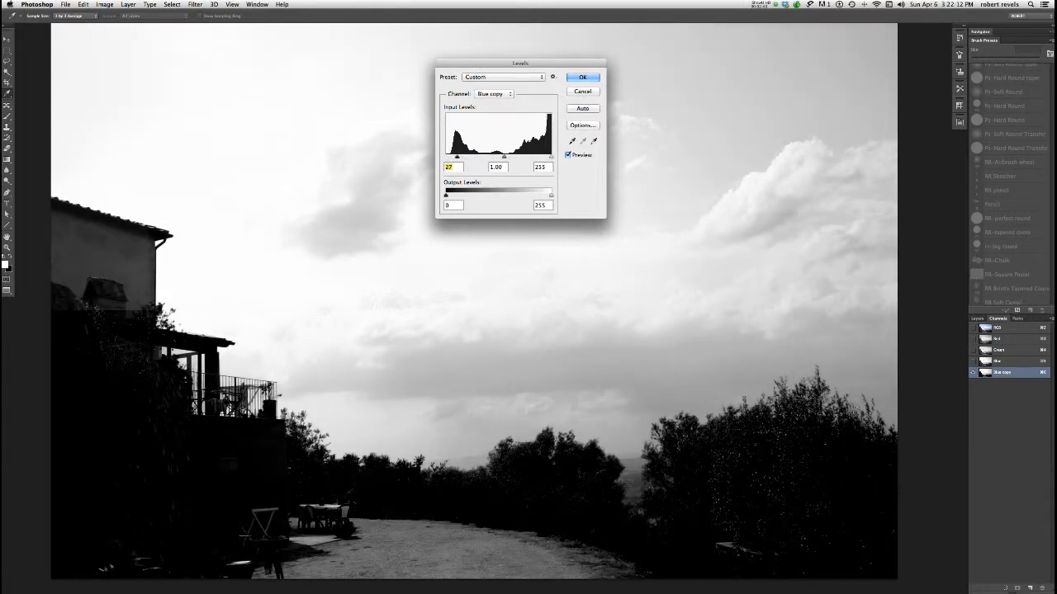
pyautogui.press('Down')
pyautogui.press('Down')
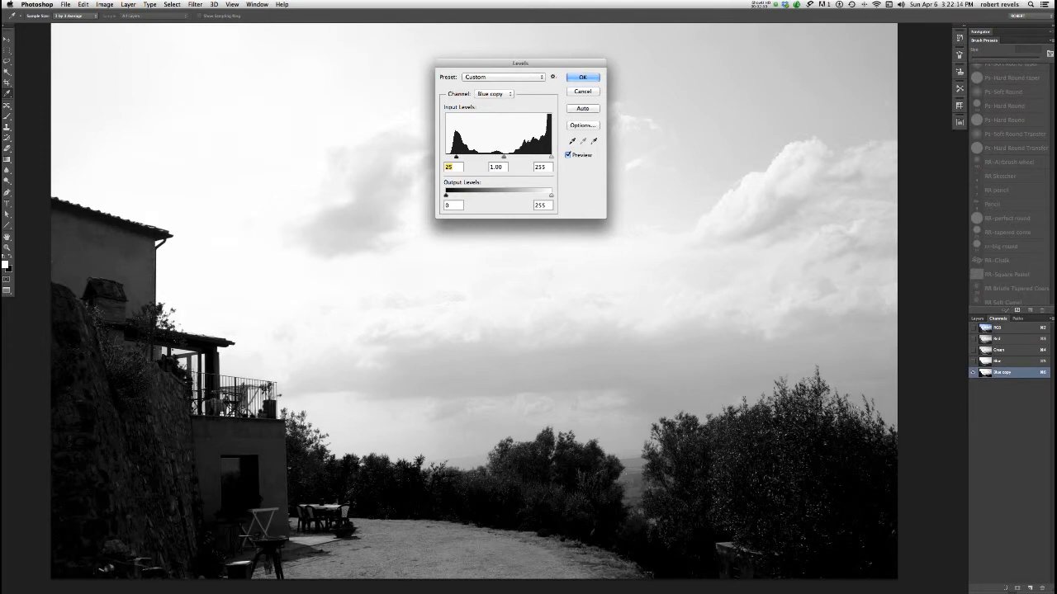
pyautogui.press('Down')
pyautogui.hotkey('shift', 'Up')
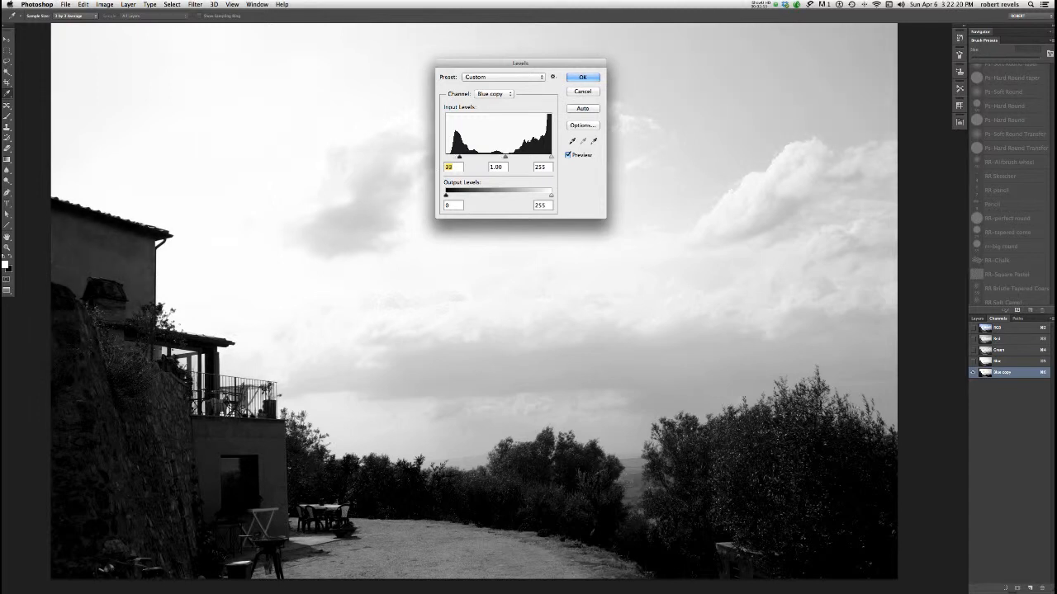
pyautogui.press('Up')
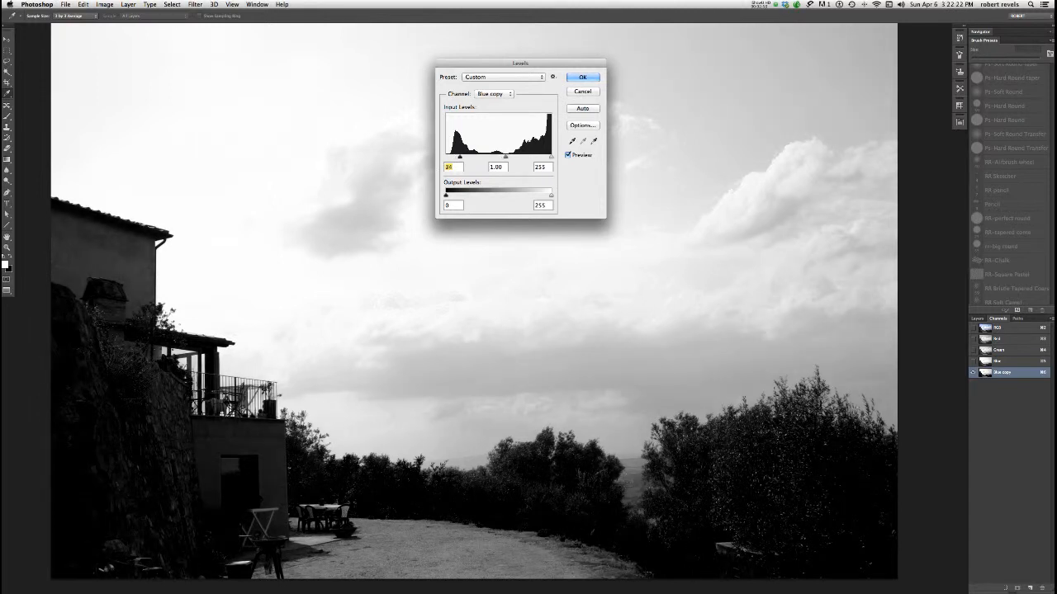
pyautogui.press('Down')
# Lower the white input level to 220, raise the black input level to about 42, and apply the Levels adjustment.
pyautogui.moveTo(550, 157); pyautogui.dragTo(536, 156)
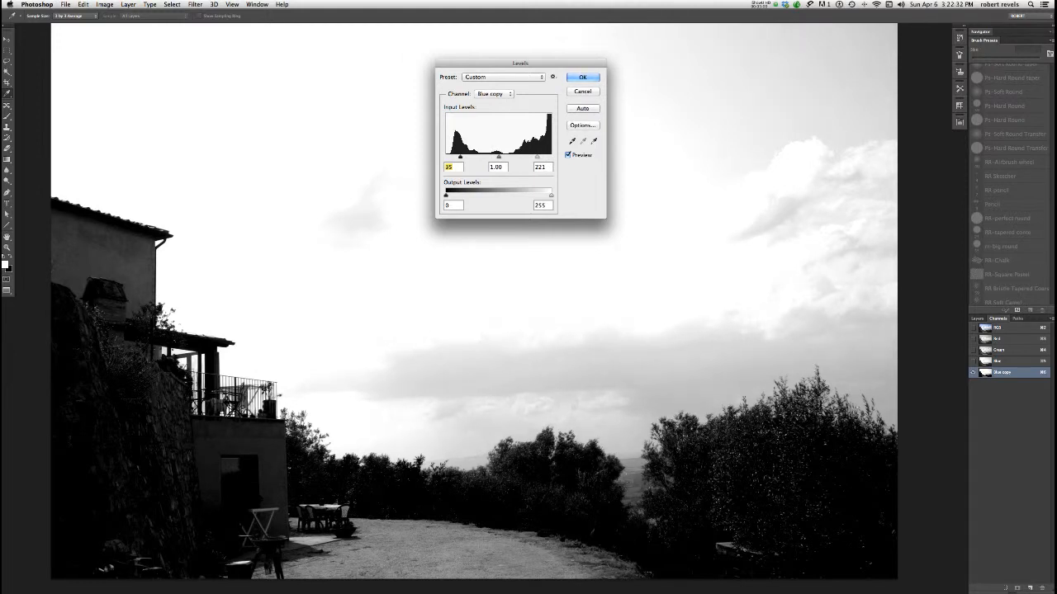
pyautogui.press('Tab')
pyautogui.press('Tab')
pyautogui.moveTo(460, 156); pyautogui.dragTo(463, 156)
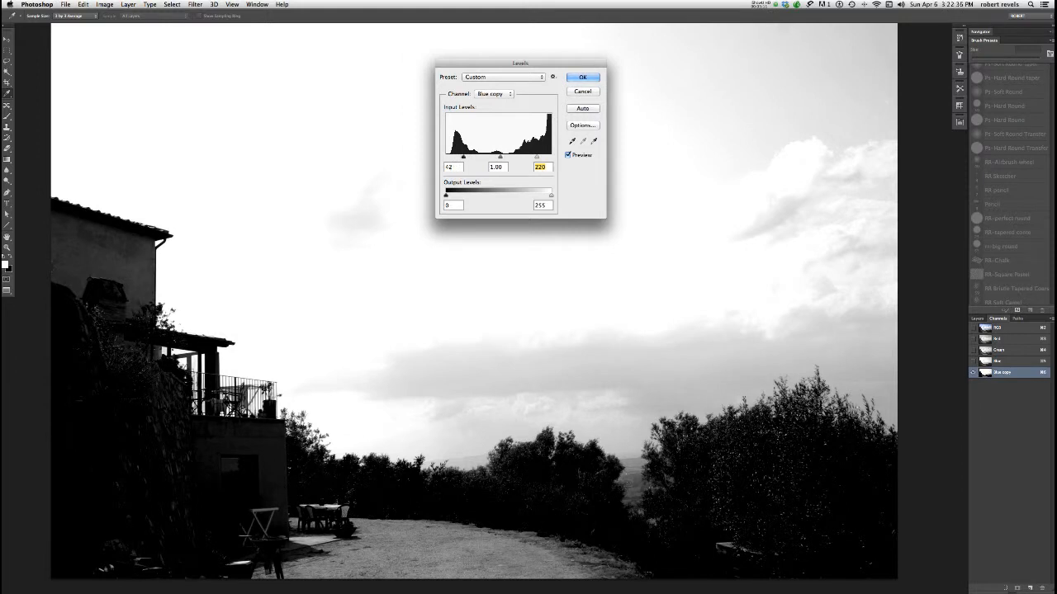
pyautogui.hotkey('shift', 'Tab')
pyautogui.hotkey('shift', 'Tab')
pyautogui.press('Down')
pyautogui.press('Return')
# Select the house and stone wall on the photo's left edge with a loose freehand Lasso outline.
pyautogui.press('w')
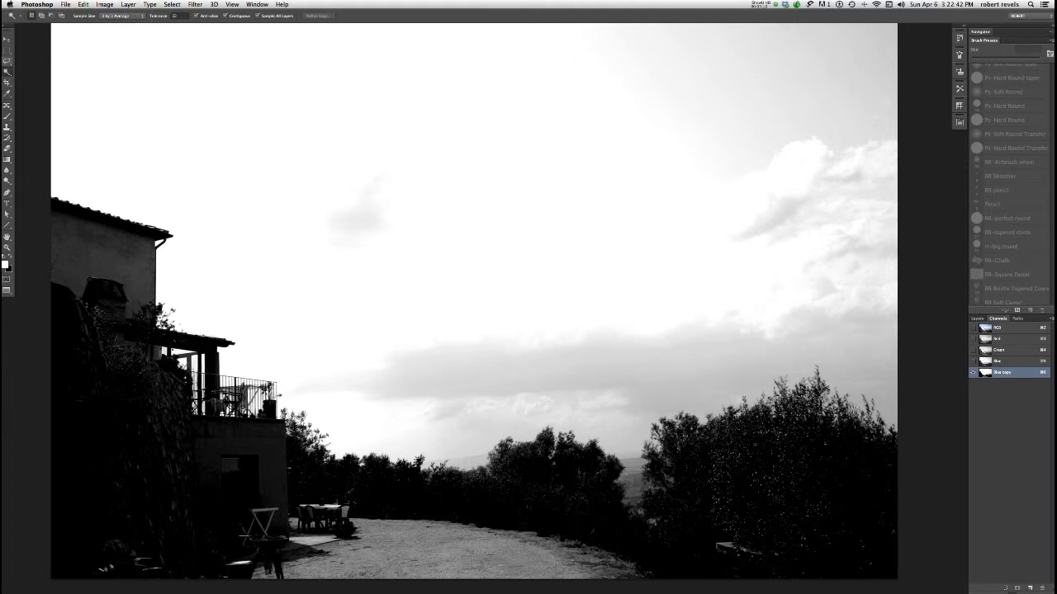
pyautogui.press('l')
pyautogui.moveTo(52, 162)
pyautogui.mouseDown()
pyautogui.moveTo(198, 239)
pyautogui.moveTo(208, 261)
pyautogui.moveTo(231, 409)
pyautogui.moveTo(177, 555)
pyautogui.moveTo(51, 535)
pyautogui.moveTo(57, 159)
pyautogui.mouseUp()
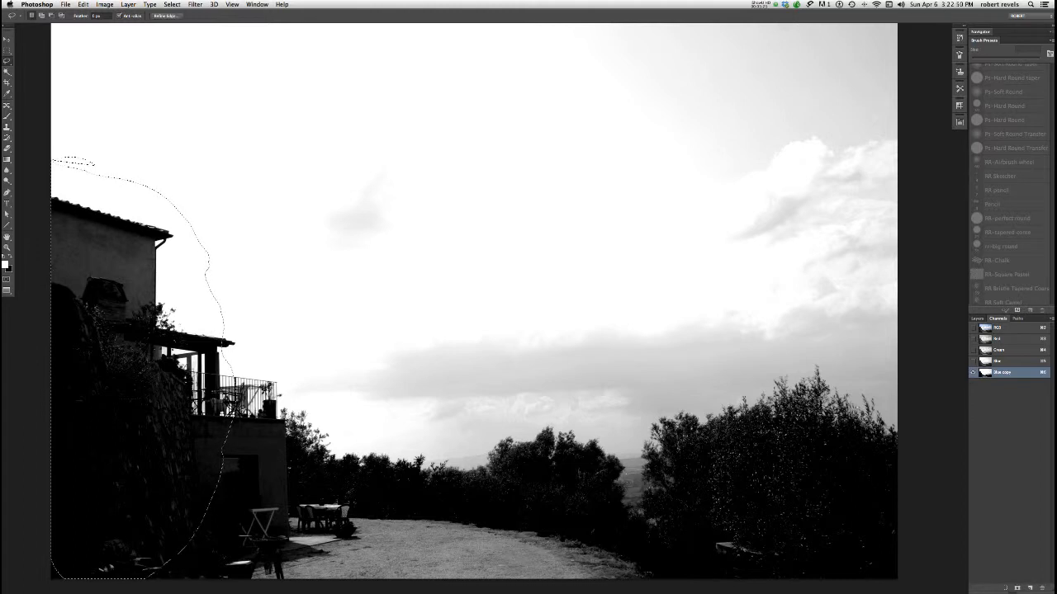
# Darken the selected house area with Levels, setting the black input level to 66, and deselect it.
pyautogui.press('super+l')
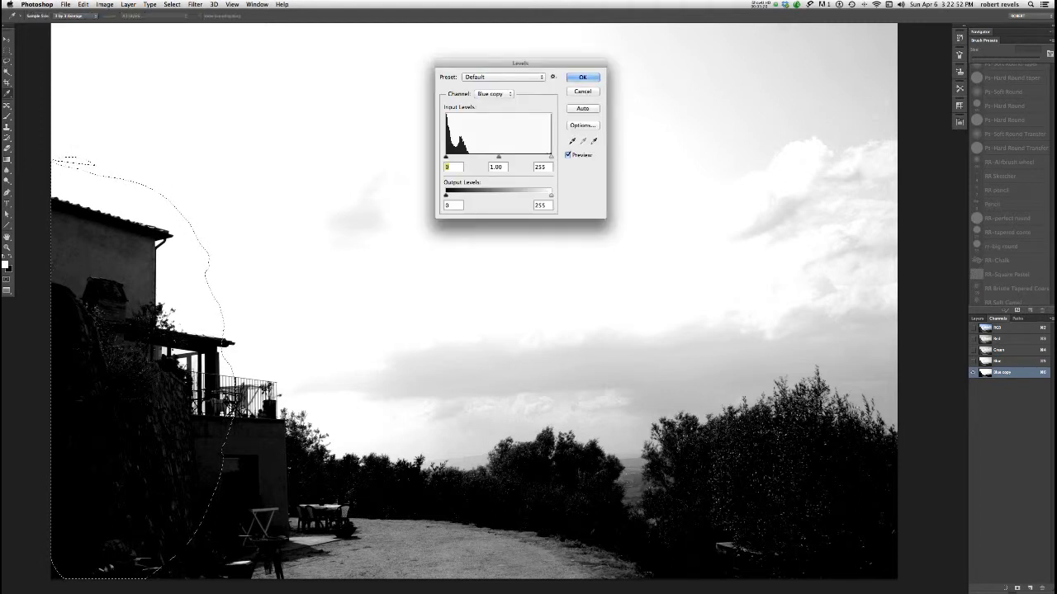
pyautogui.hotkey('shift', 'Up')
pyautogui.hotkey('shift', 'Up')
pyautogui.hotkey('shift', 'Up')
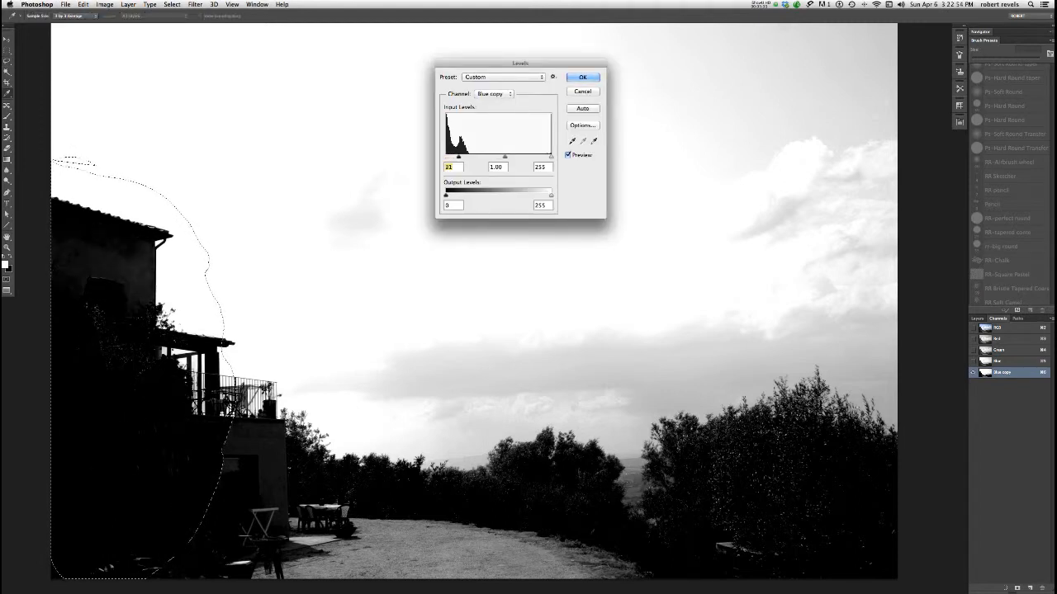
pyautogui.moveTo(467, 157); pyautogui.dragTo(473, 157)
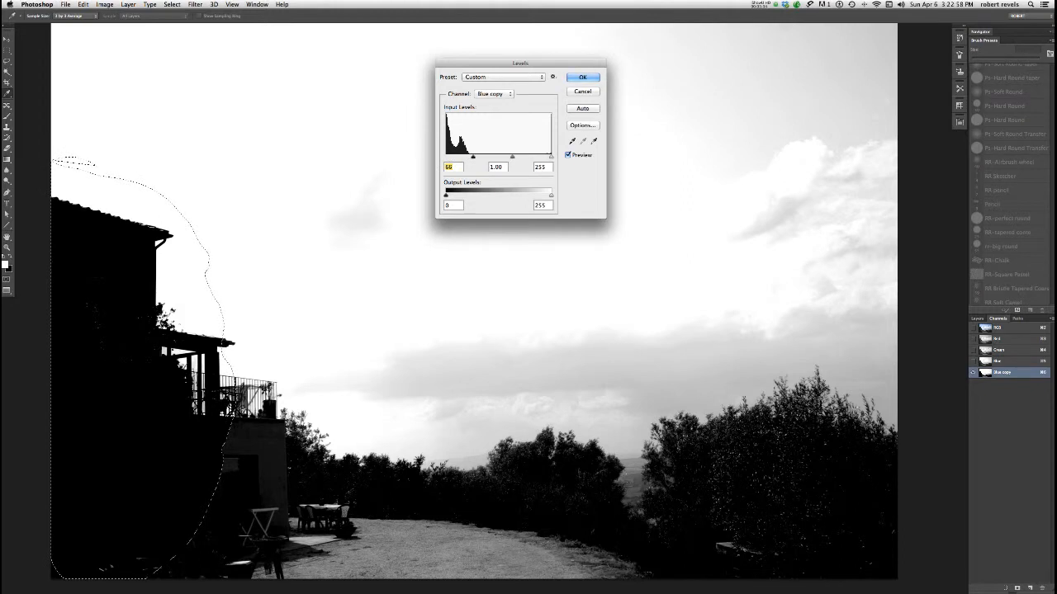
pyautogui.press('Return')
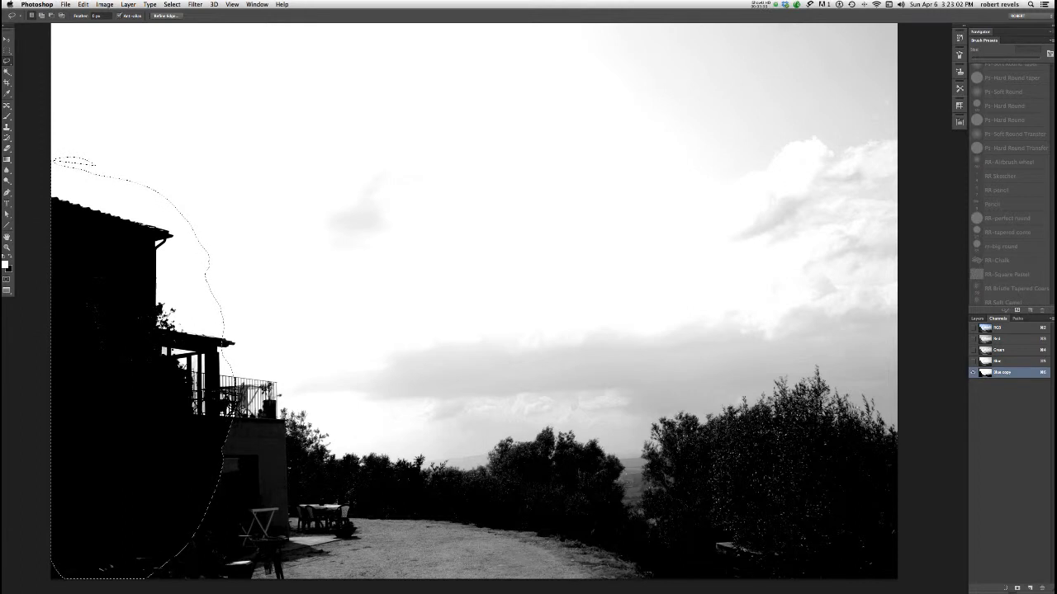
pyautogui.press('super+d')
# Switch to the Brush tool and set the foreground colour to pure black (000000).
pyautogui.press('b')
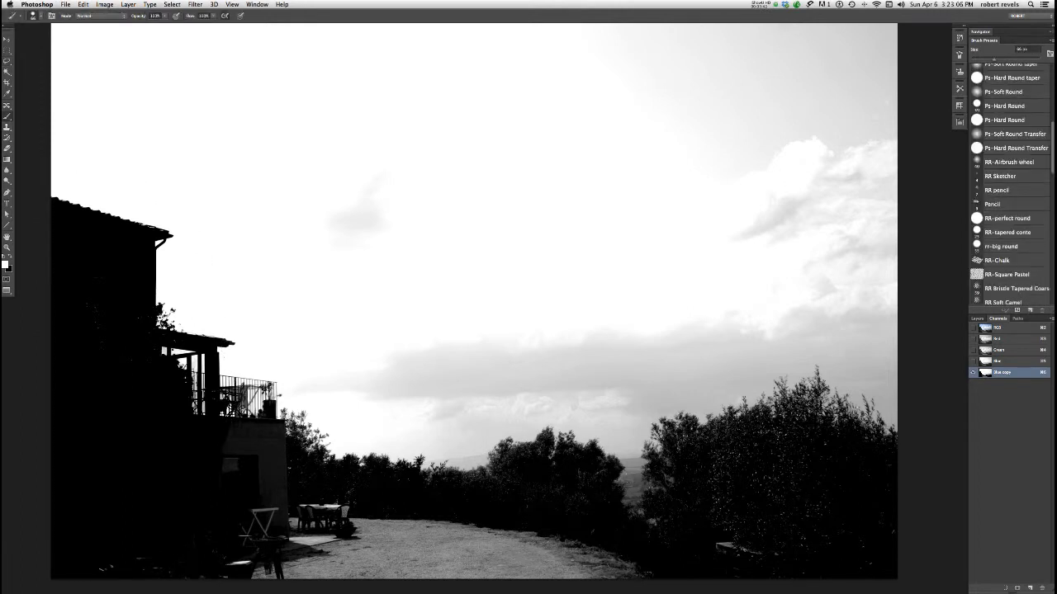
pyautogui.press('x')
pyautogui.click(5, 265)
pyautogui.click(186, 291)
pyautogui.click(294, 274)
pyautogui.click(5, 265)
pyautogui.click(101, 384)
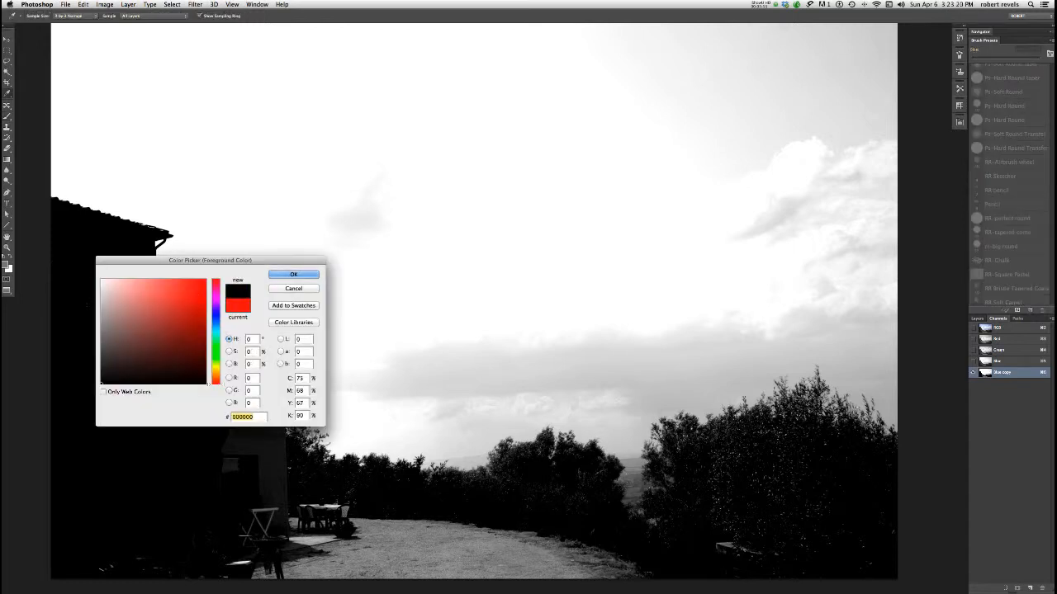
pyautogui.press('Return')
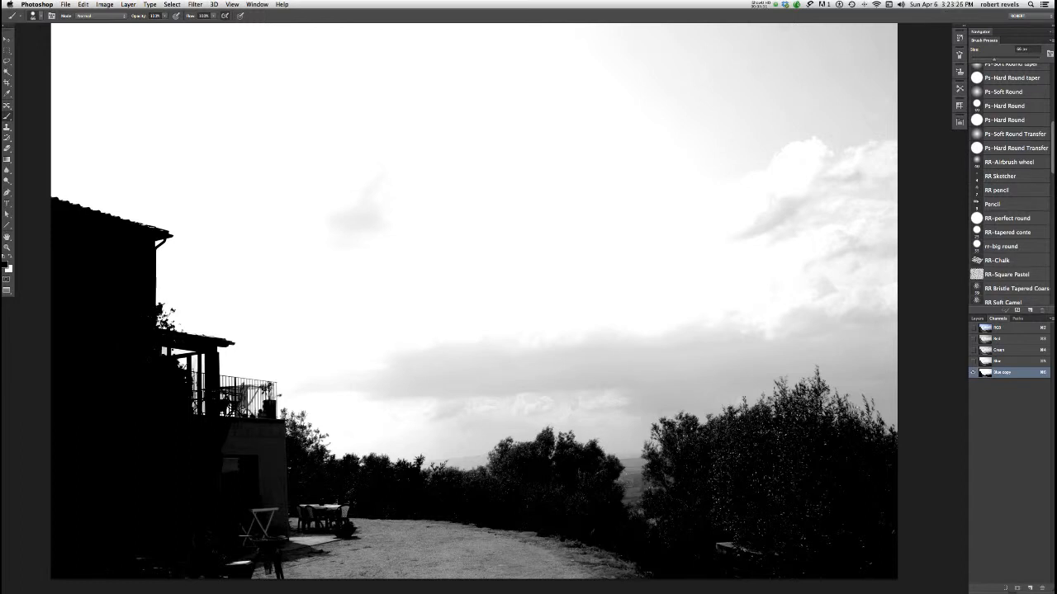
# Paint the grey courtyard ground and its garden furniture solid black along the photo's lower edge.
pyautogui.moveTo(235, 557)
pyautogui.mouseDown()
pyautogui.moveTo(292, 518)
pyautogui.moveTo(334, 507)
pyautogui.mouseUp()
pyautogui.moveTo(297, 562)
pyautogui.mouseDown()
pyautogui.moveTo(570, 563)
pyautogui.moveTo(309, 535)
pyautogui.moveTo(492, 530)
pyautogui.moveTo(454, 536)
pyautogui.moveTo(644, 570)
pyautogui.mouseUp()
pyautogui.moveTo(644, 569); pyautogui.dragTo(322, 543)
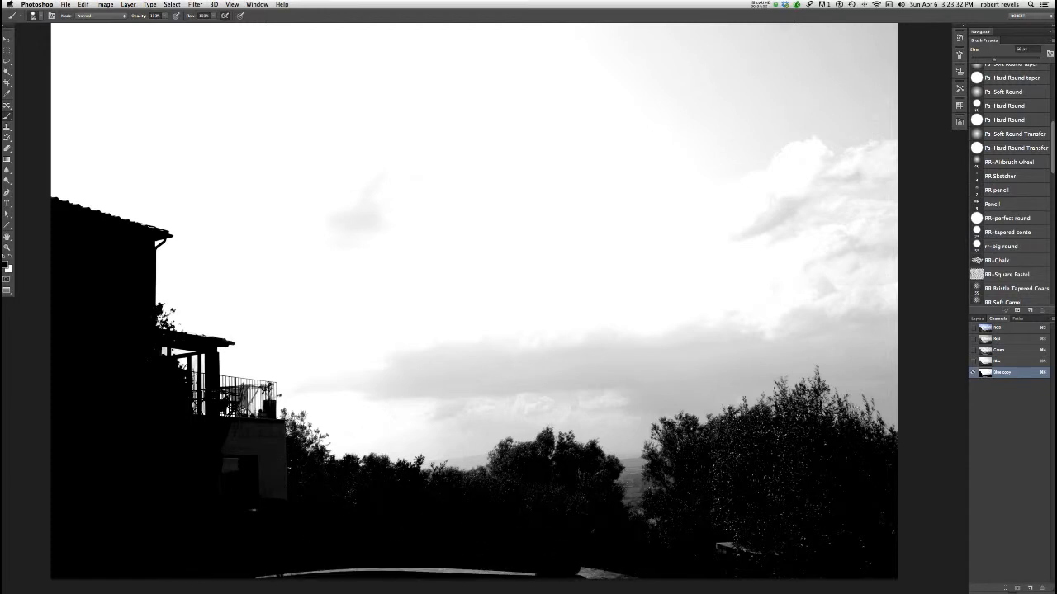
pyautogui.moveTo(582, 574)
pyautogui.mouseDown()
pyautogui.moveTo(260, 577)
pyautogui.moveTo(632, 573)
pyautogui.mouseUp()
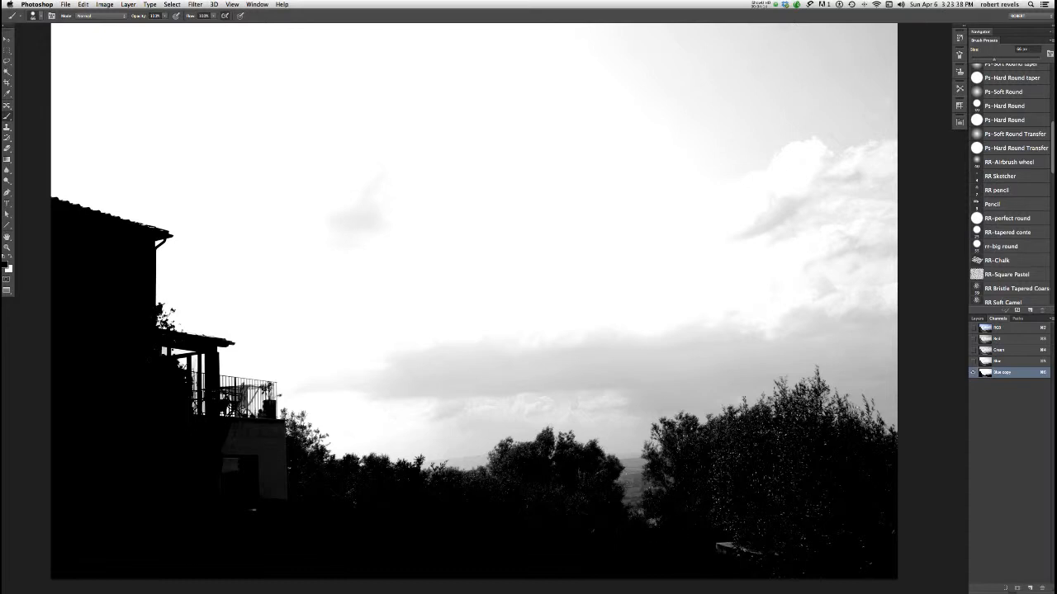
# Paint the speckled interior of the large tree and the grey lower house wall solid black, staying inside their outlines.
pyautogui.moveTo(700, 446)
pyautogui.mouseDown()
pyautogui.moveTo(755, 417)
pyautogui.moveTo(811, 428)
pyautogui.mouseUp()
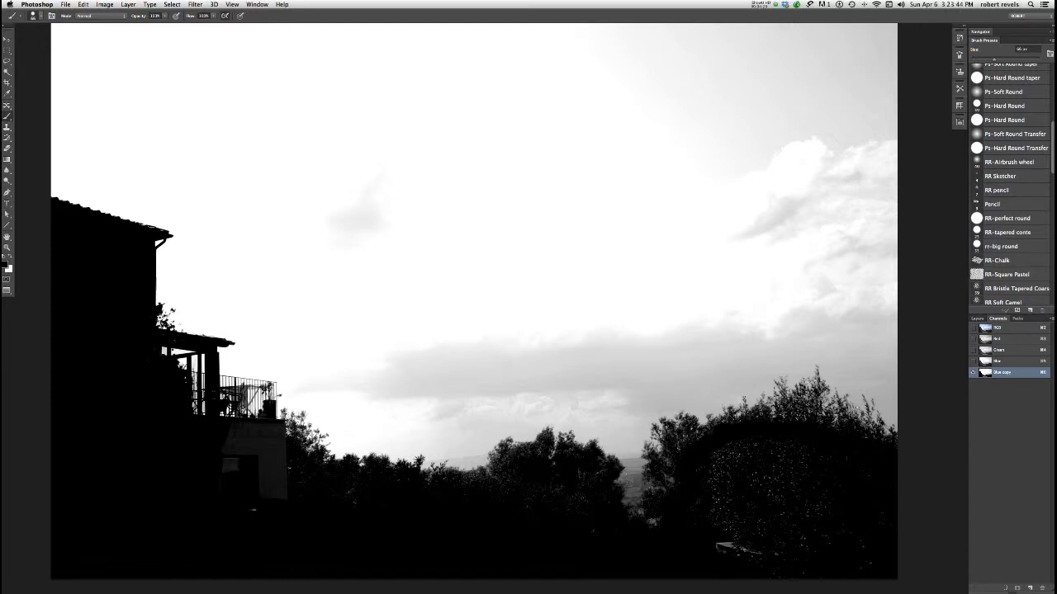
pyautogui.moveTo(747, 547)
pyautogui.mouseDown()
pyautogui.moveTo(717, 473)
pyautogui.moveTo(735, 452)
pyautogui.moveTo(783, 455)
pyautogui.mouseUp()
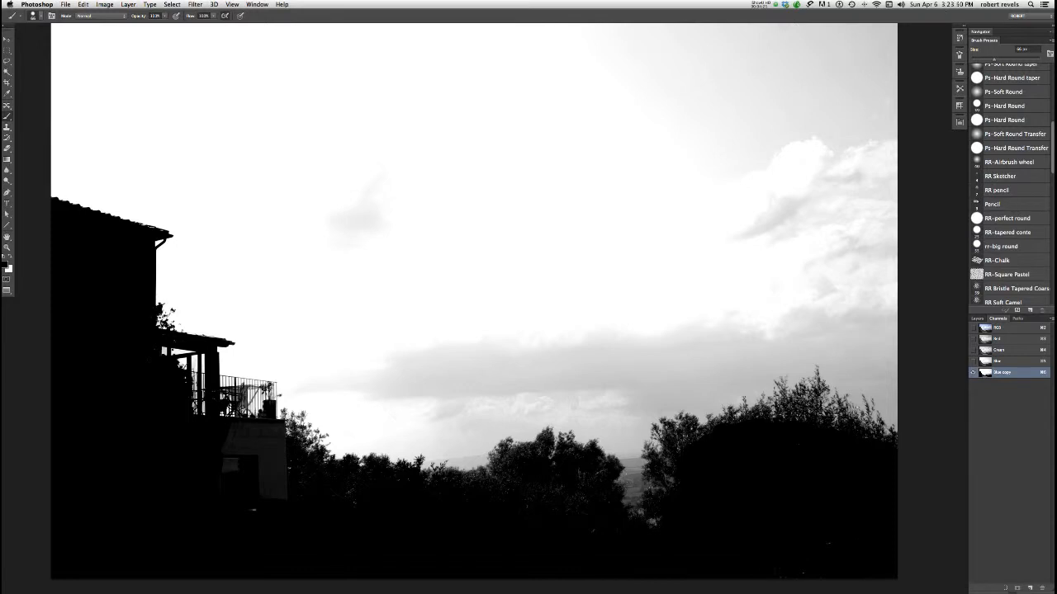
pyautogui.moveTo(285, 499)
pyautogui.mouseDown()
pyautogui.moveTo(231, 462)
pyautogui.moveTo(248, 426)
pyautogui.moveTo(270, 435)
pyautogui.moveTo(269, 494)
pyautogui.moveTo(277, 436)
pyautogui.moveTo(276, 484)
pyautogui.mouseUp()
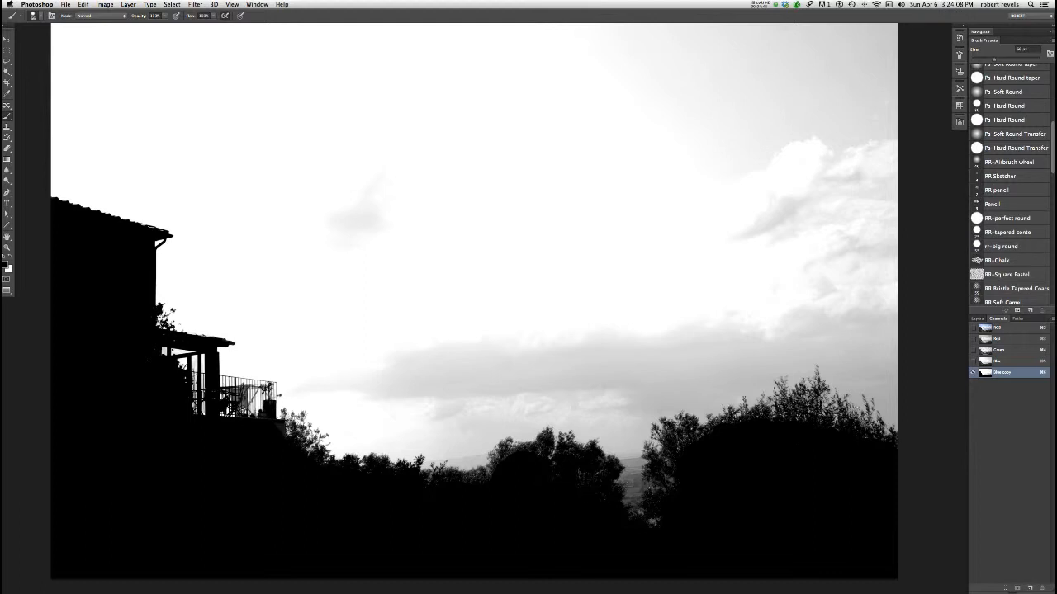
# Check the mask as a red overlay on the colour photo and return to viewing the Blue copy channel alone.
pyautogui.press('x')
pyautogui.press('`')
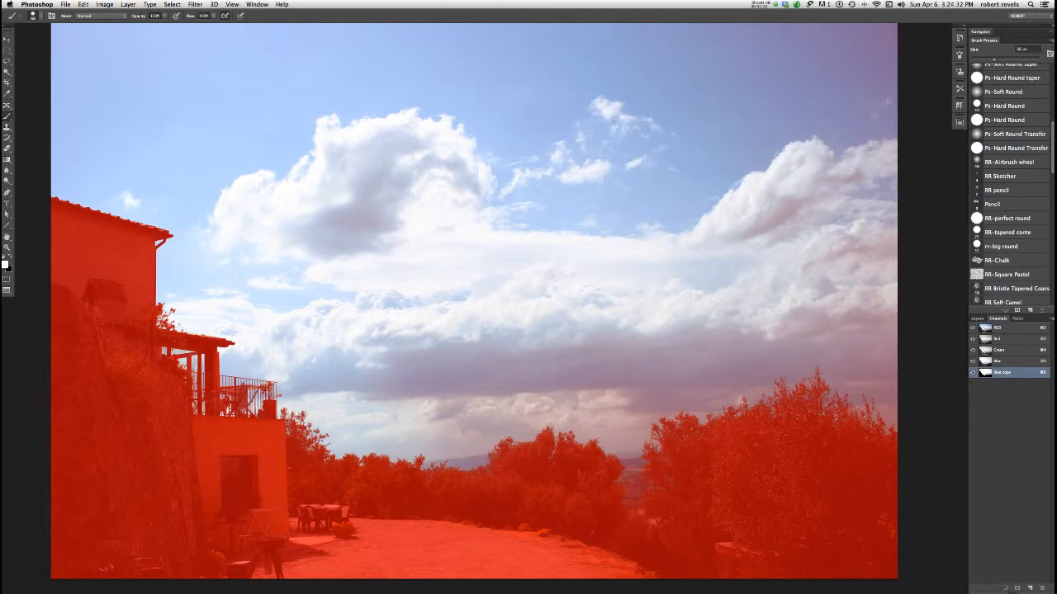
pyautogui.press('super+6')
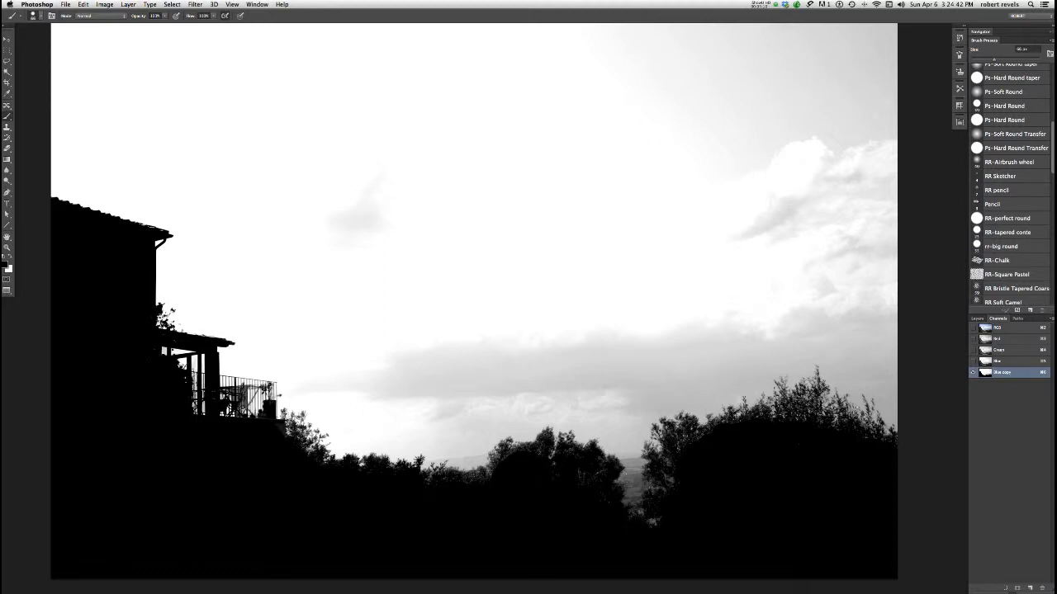
# Lasso the sky loosely above the roof and treeline, fill the selection with white, and deselect it.
pyautogui.press('l')
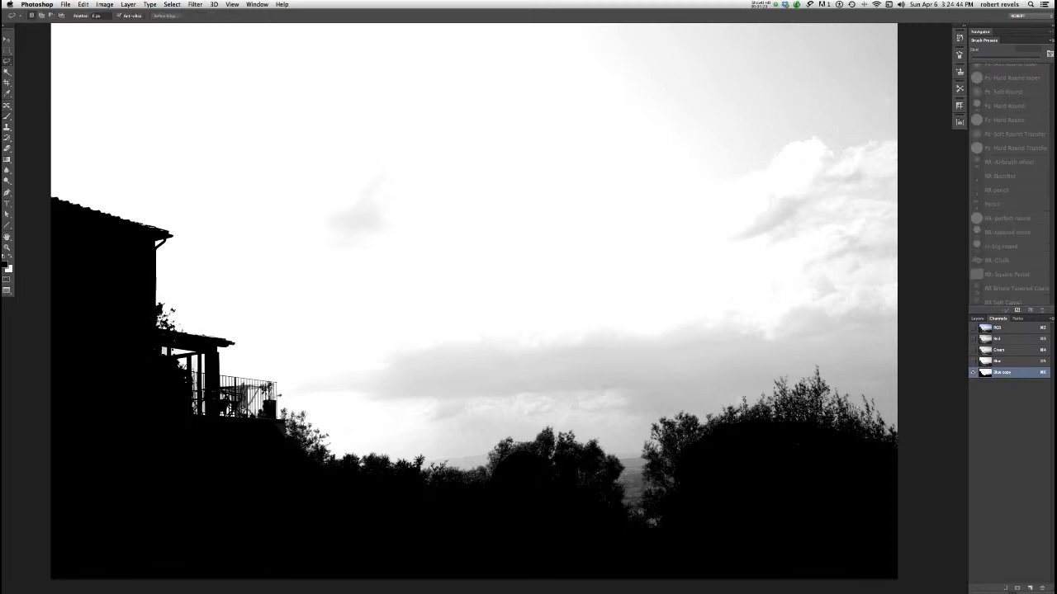
pyautogui.moveTo(53, 162)
pyautogui.mouseDown()
pyautogui.moveTo(234, 232)
pyautogui.moveTo(341, 396)
pyautogui.moveTo(401, 435)
pyautogui.moveTo(465, 438)
pyautogui.moveTo(521, 423)
pyautogui.moveTo(611, 431)
pyautogui.moveTo(820, 361)
pyautogui.moveTo(896, 403)
pyautogui.moveTo(898, 28)
pyautogui.moveTo(52, 94)
pyautogui.mouseUp()
pyautogui.scroll(2, 473, 304)
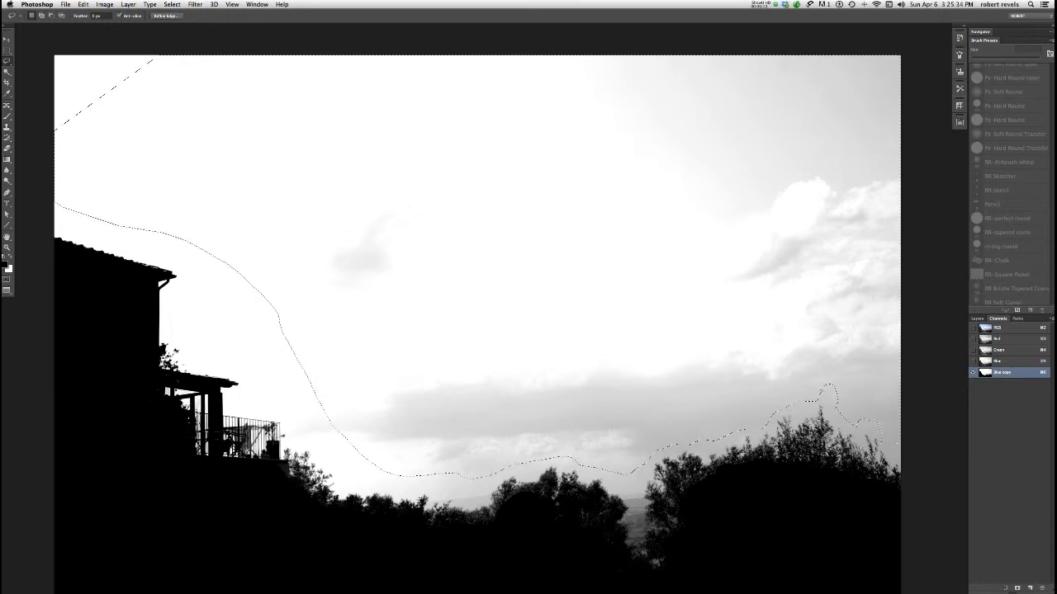
pyautogui.press('Delete')
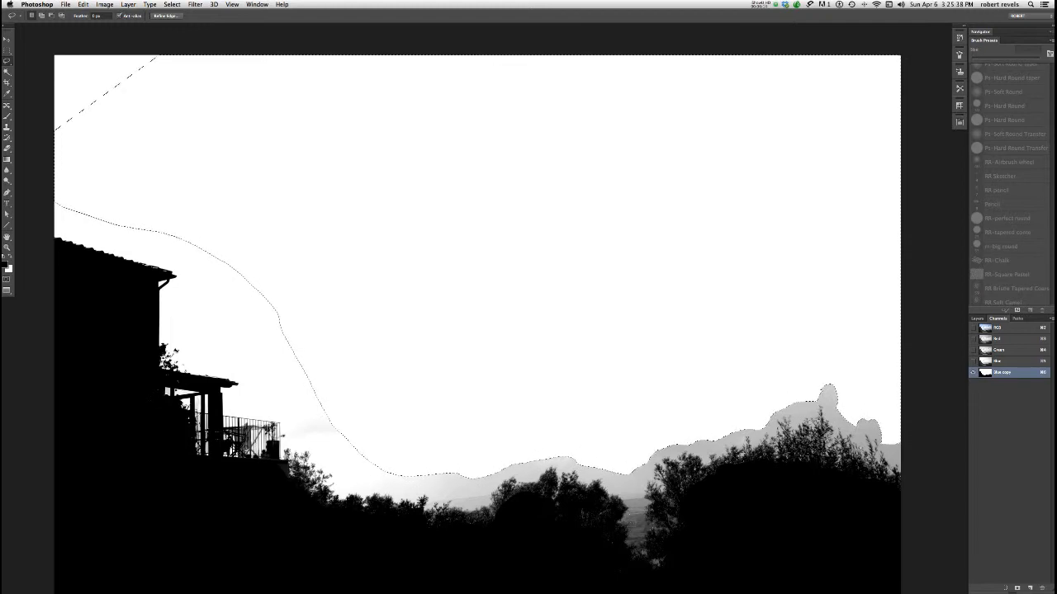
pyautogui.hotkey('alt', 'BackSpace')
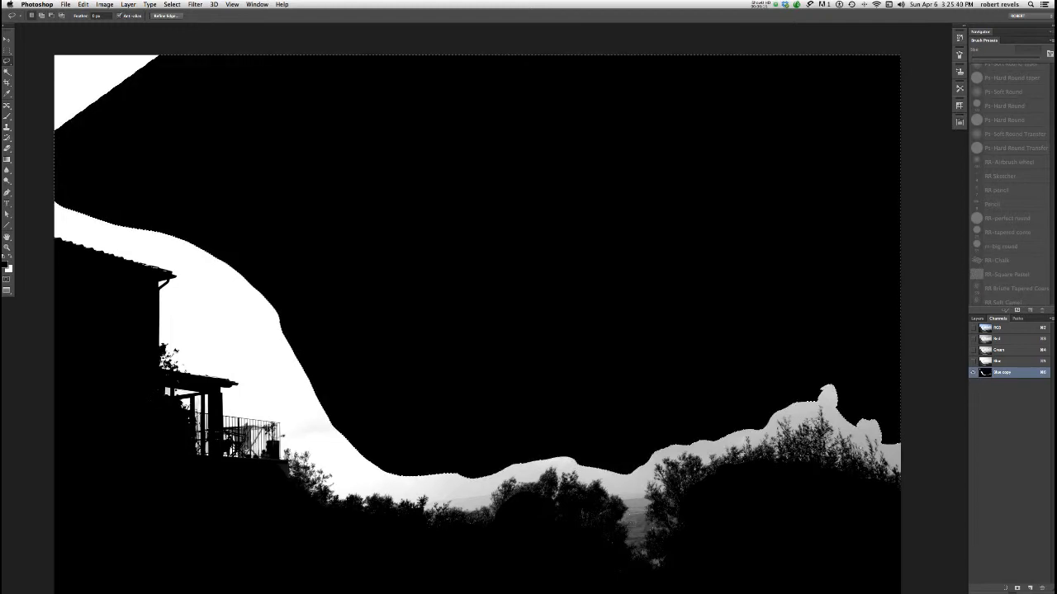
pyautogui.press('Delete')
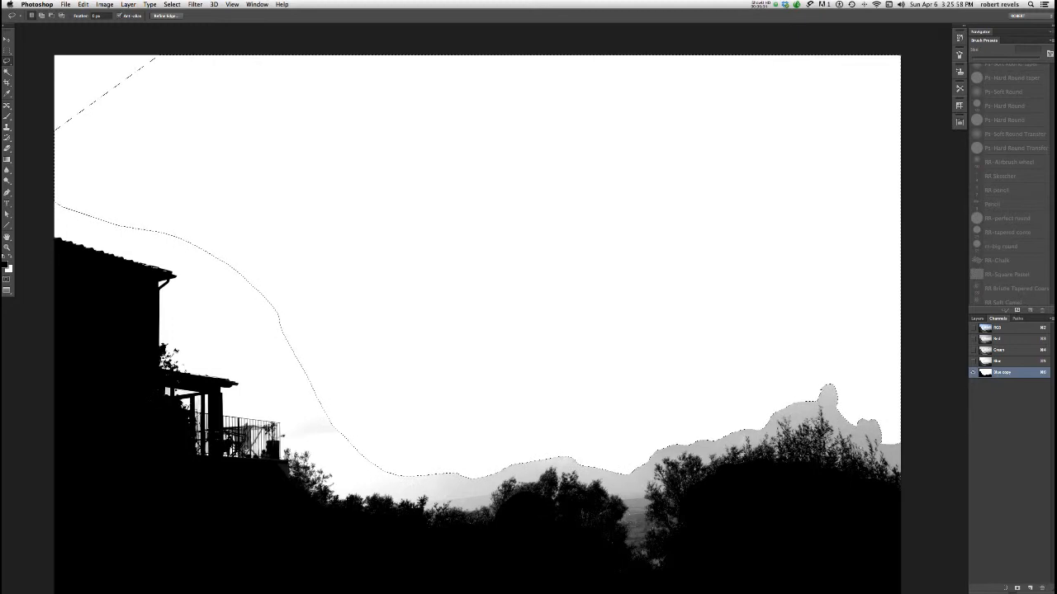
pyautogui.press('super+d')
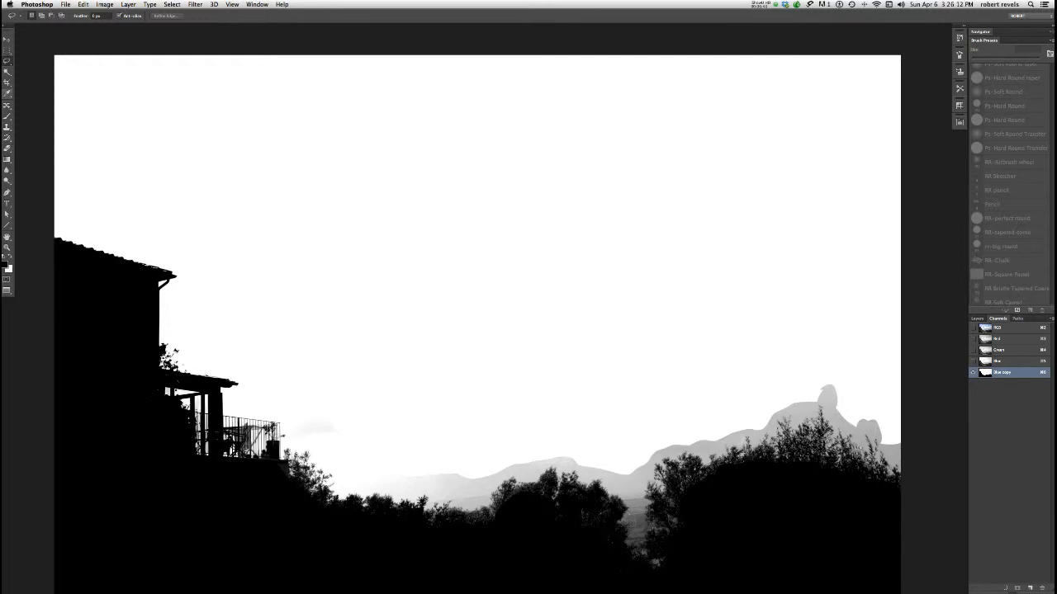
# Switch to the Brush tool and set its blending mode to Overlay.
pyautogui.click(7, 116)
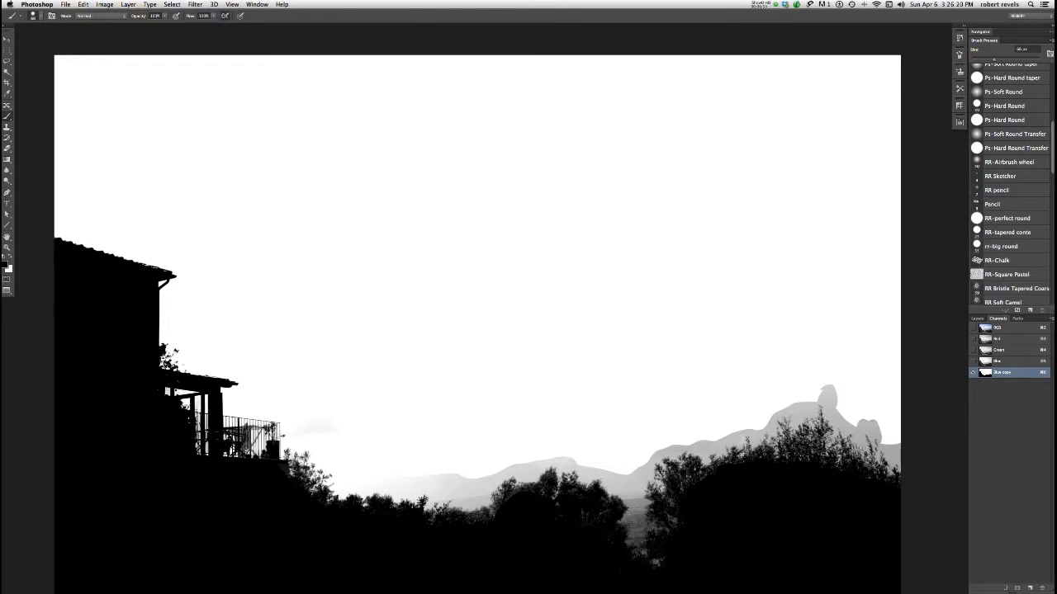
pyautogui.click(99, 15)
pyautogui.click(86, 106)
# Try dabbing black in Overlay mode on the grey area in the gap between the trees and undo the dabs.
pyautogui.click(630, 481)
pyautogui.click(630, 480)
pyautogui.press('super+z')
pyautogui.press('super+z')
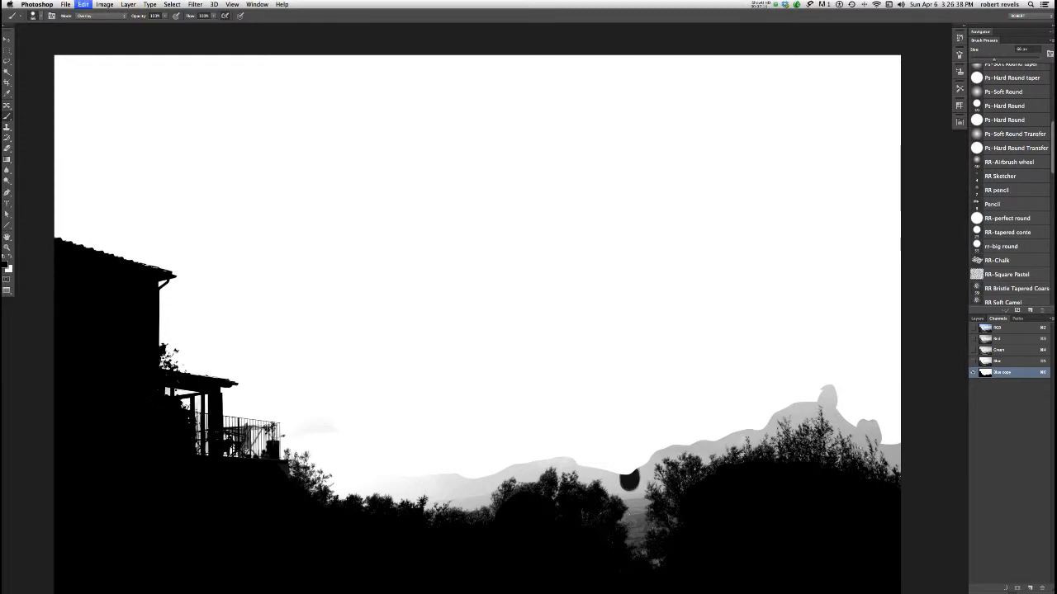
pyautogui.press('alt+super+z')
pyautogui.press('alt+super+z')
pyautogui.press('alt+super+z')
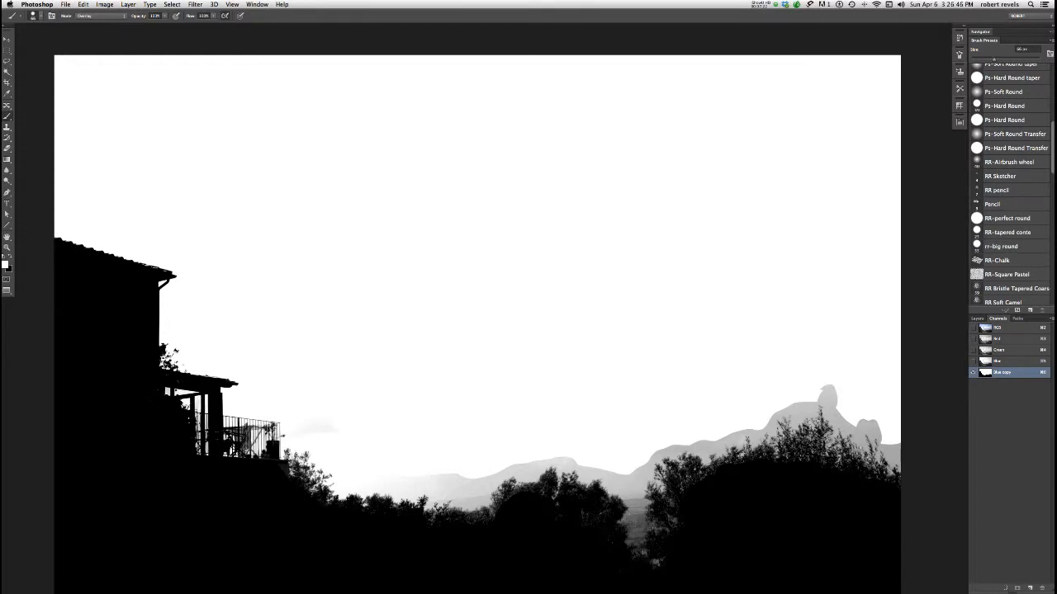
# Paint white in Overlay mode over the remaining grey sky strip along the whole treeline.
pyautogui.moveTo(573, 465); pyautogui.dragTo(605, 473)
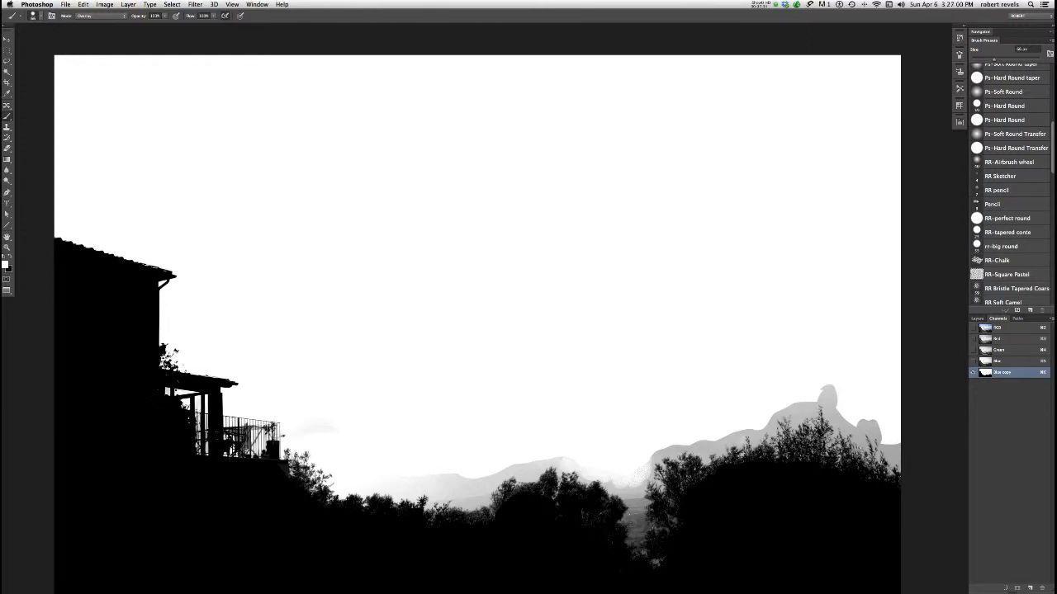
pyautogui.moveTo(469, 469); pyautogui.dragTo(483, 464)
pyautogui.moveTo(483, 464); pyautogui.dragTo(484, 464)
pyautogui.moveTo(746, 443)
pyautogui.mouseDown()
pyautogui.moveTo(650, 456)
pyautogui.moveTo(724, 440)
pyautogui.moveTo(815, 391)
pyautogui.moveTo(902, 457)
pyautogui.moveTo(861, 408)
pyautogui.moveTo(819, 382)
pyautogui.moveTo(763, 399)
pyautogui.moveTo(725, 440)
pyautogui.moveTo(668, 457)
pyautogui.moveTo(653, 497)
pyautogui.moveTo(647, 490)
pyautogui.moveTo(668, 520)
pyautogui.moveTo(671, 483)
pyautogui.moveTo(643, 548)
pyautogui.moveTo(625, 533)
pyautogui.moveTo(623, 475)
pyautogui.moveTo(586, 479)
pyautogui.moveTo(546, 457)
pyautogui.moveTo(489, 471)
pyautogui.moveTo(483, 490)
pyautogui.moveTo(487, 480)
pyautogui.moveTo(364, 489)
pyautogui.moveTo(338, 471)
pyautogui.moveTo(347, 446)
pyautogui.moveTo(306, 437)
pyautogui.moveTo(337, 444)
pyautogui.mouseUp()
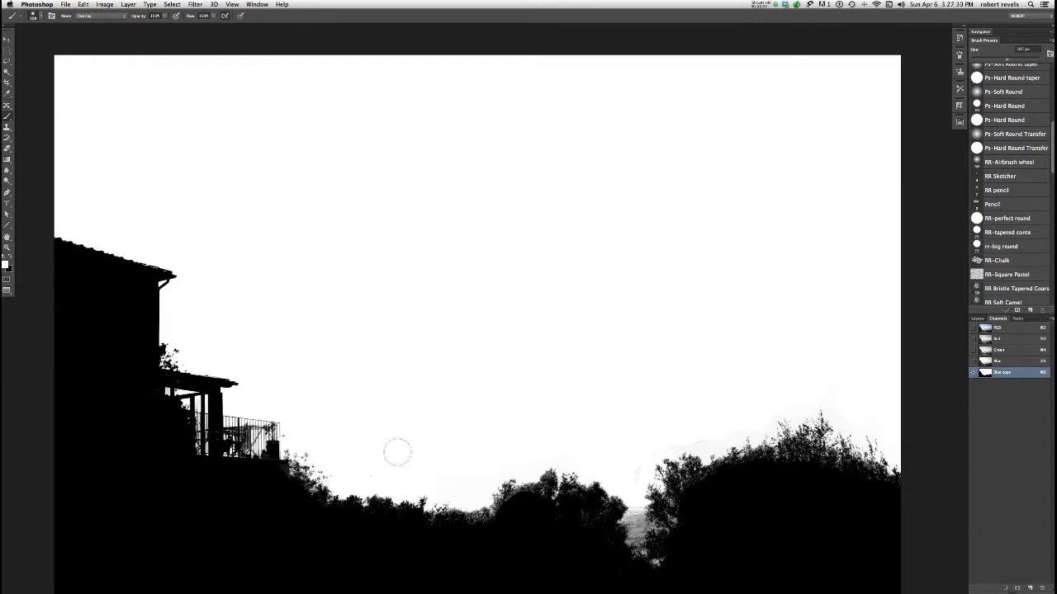
pyautogui.moveTo(628, 470)
pyautogui.mouseDown()
pyautogui.moveTo(708, 432)
pyautogui.moveTo(809, 405)
pyautogui.moveTo(915, 490)
pyautogui.mouseUp()
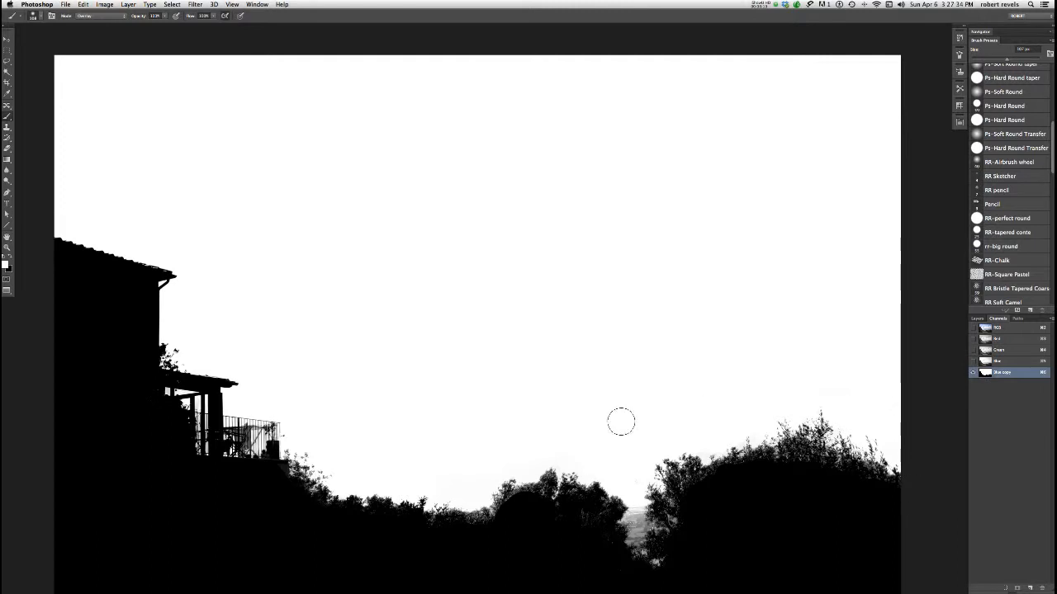
# Whiten the leftover grey above the large tree, in the gap between the trees, and along the hedge with the Overlay brush.
pyautogui.moveTo(774, 423)
pyautogui.mouseDown()
pyautogui.moveTo(774, 440)
pyautogui.moveTo(815, 435)
pyautogui.mouseUp()
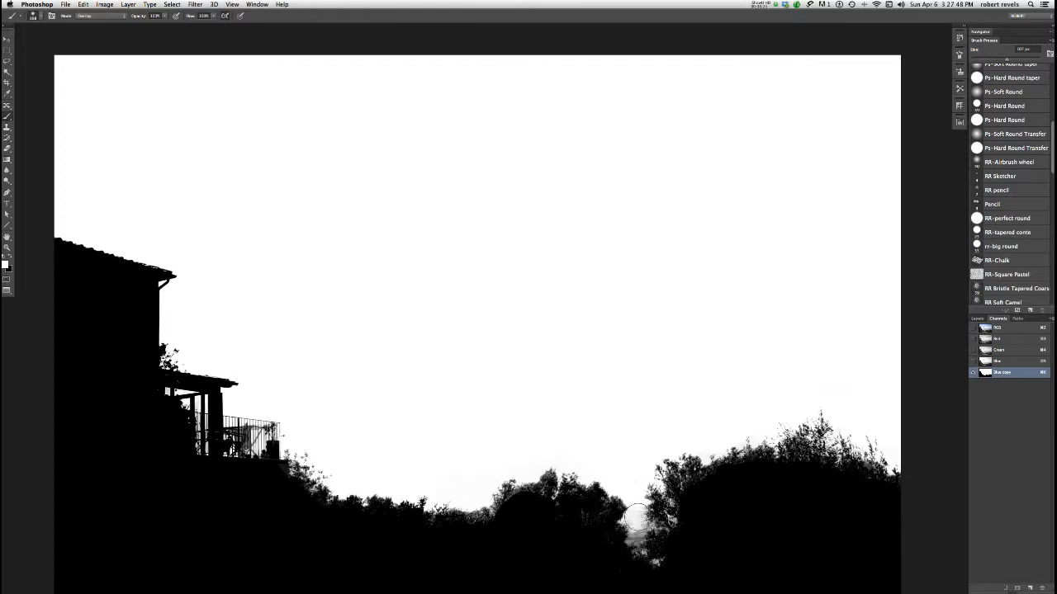
pyautogui.moveTo(635, 517)
pyautogui.mouseDown()
pyautogui.moveTo(638, 545)
pyautogui.moveTo(634, 527)
pyautogui.moveTo(654, 522)
pyautogui.moveTo(637, 516)
pyautogui.moveTo(639, 552)
pyautogui.moveTo(659, 561)
pyautogui.moveTo(651, 529)
pyautogui.moveTo(669, 527)
pyautogui.moveTo(638, 518)
pyautogui.mouseUp()
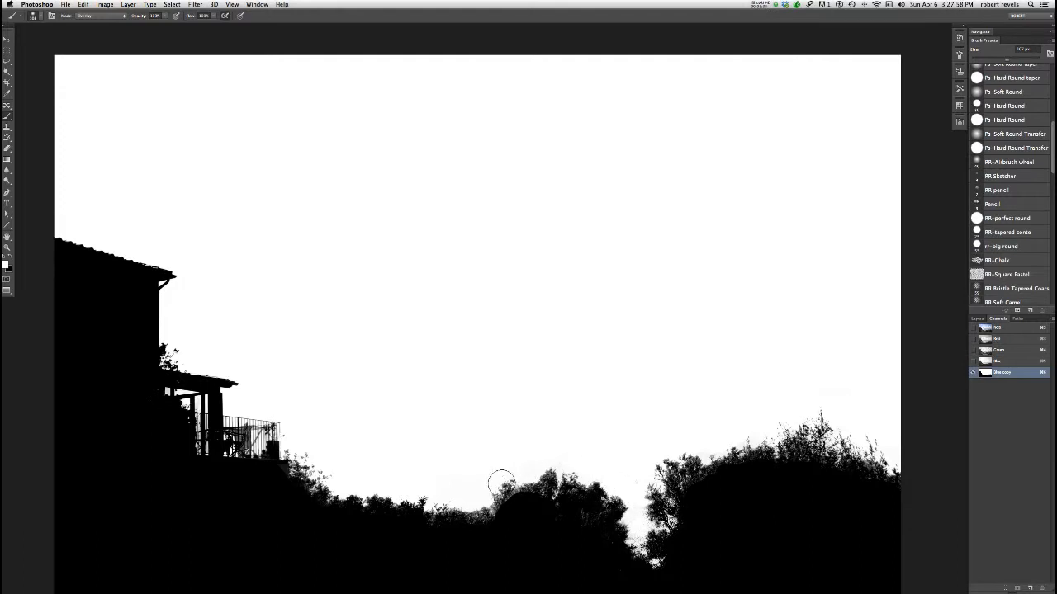
pyautogui.moveTo(485, 498)
pyautogui.mouseDown()
pyautogui.moveTo(441, 494)
pyautogui.moveTo(430, 520)
pyautogui.moveTo(436, 512)
pyautogui.moveTo(385, 490)
pyautogui.moveTo(322, 485)
pyautogui.moveTo(293, 454)
pyautogui.moveTo(297, 436)
pyautogui.moveTo(246, 419)
pyautogui.moveTo(360, 476)
pyautogui.moveTo(337, 481)
pyautogui.moveTo(309, 469)
pyautogui.mouseUp()
pyautogui.moveTo(759, 427)
pyautogui.mouseDown()
pyautogui.moveTo(887, 463)
pyautogui.moveTo(876, 448)
pyautogui.moveTo(866, 467)
pyautogui.moveTo(823, 422)
pyautogui.moveTo(775, 452)
pyautogui.moveTo(698, 459)
pyautogui.moveTo(699, 470)
pyautogui.moveTo(685, 453)
pyautogui.moveTo(690, 475)
pyautogui.moveTo(547, 480)
pyautogui.moveTo(483, 513)
pyautogui.mouseUp()
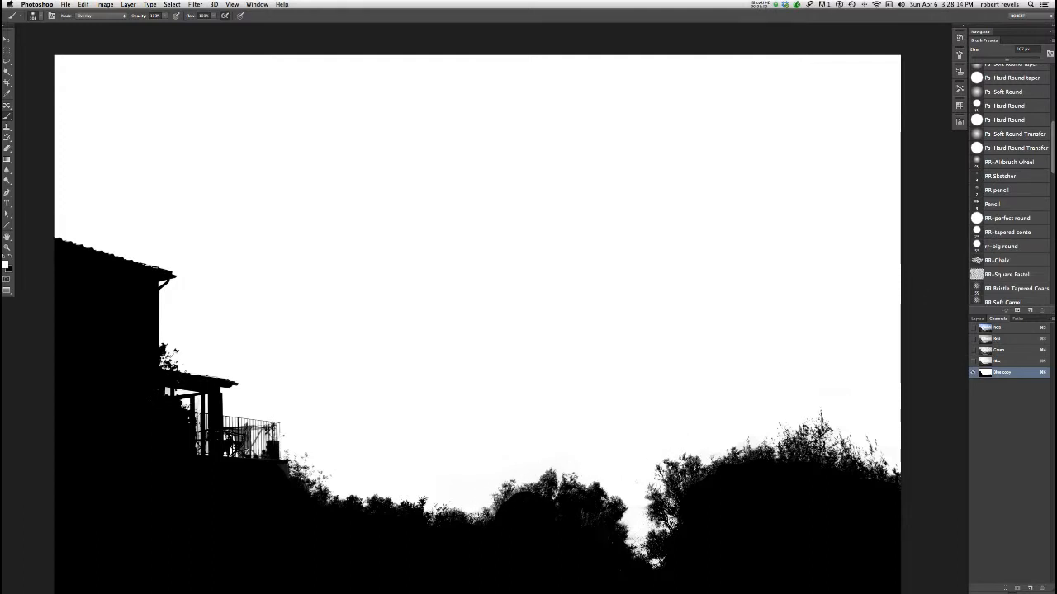
# Compare the cleaned mask with the colour photo by toggling the RGB channels' visibility, ending on the Blue copy channel alone.
pyautogui.click(973, 328)
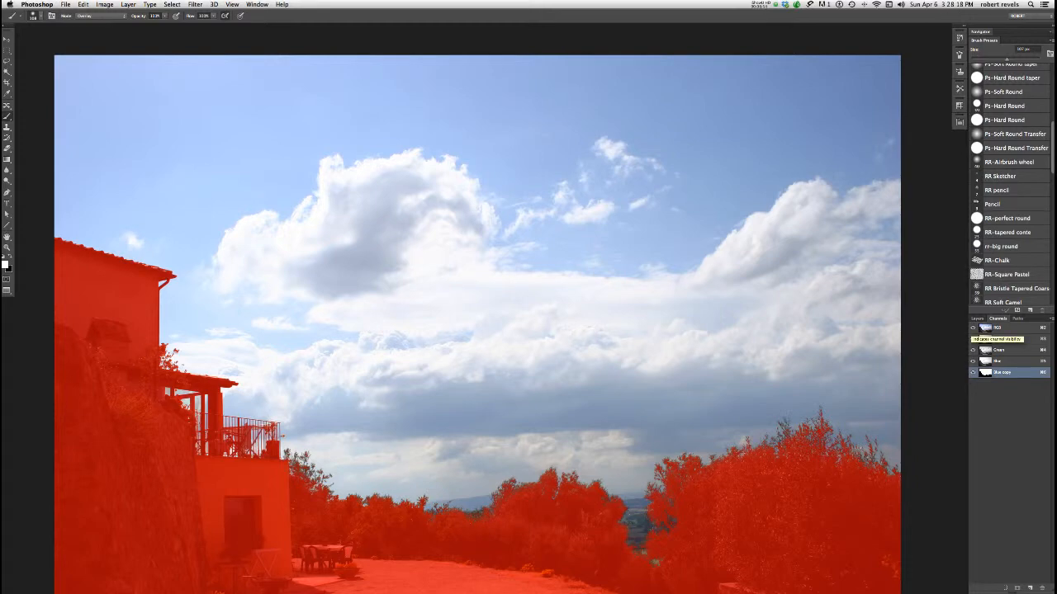
pyautogui.click(973, 339)
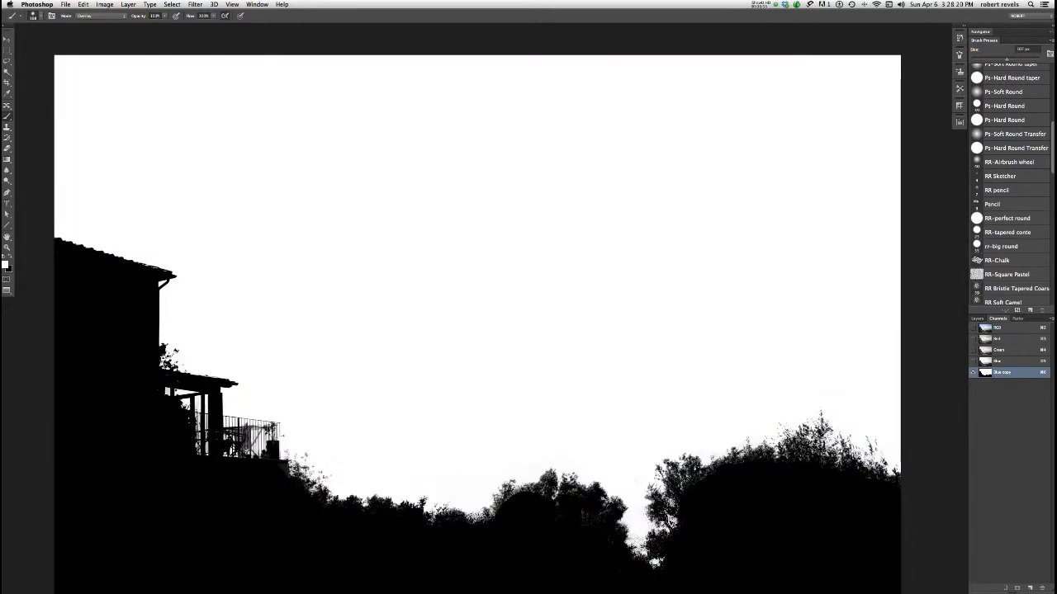
pyautogui.click(973, 338)
pyautogui.click(972, 328)
# Darken the remaining greys with Levels by raising the black input level to about 69, and apply the adjustment.
pyautogui.press('super+l')
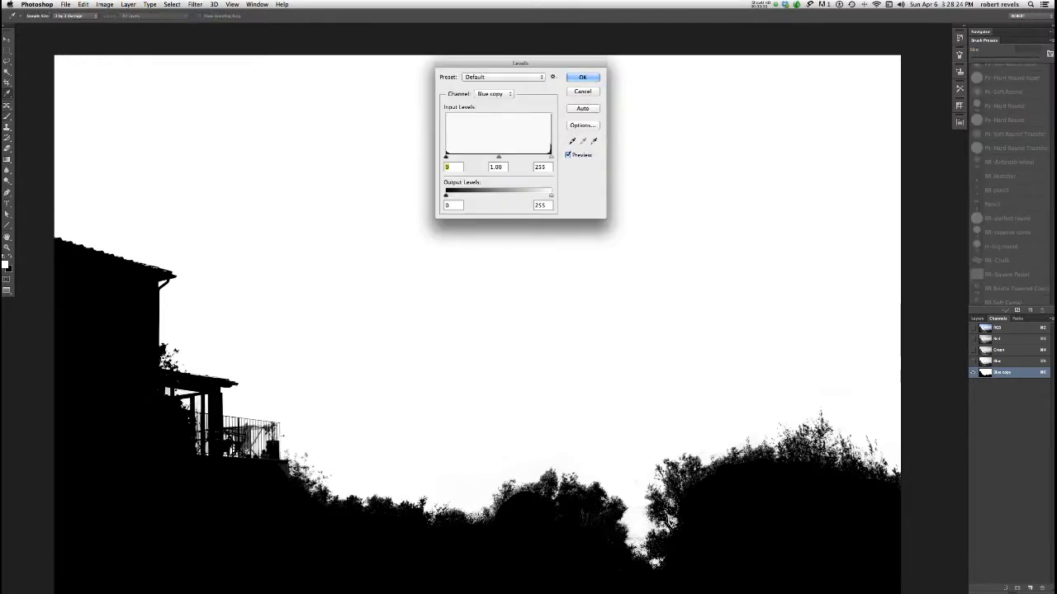
pyautogui.press('Up')
pyautogui.press('Up')
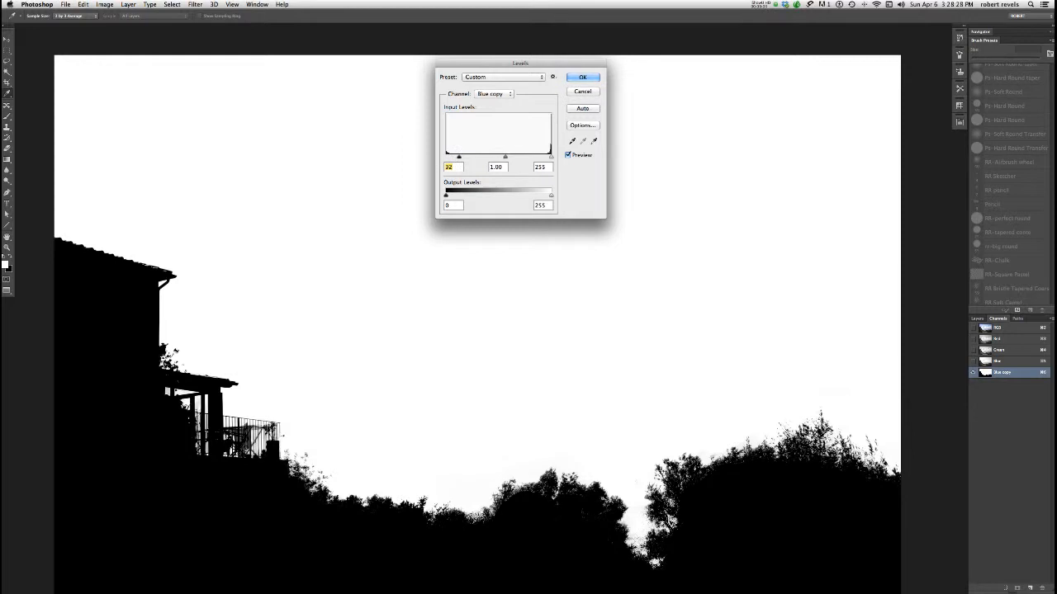
pyautogui.press('Up')
pyautogui.press('Up')
pyautogui.press('Up')
pyautogui.press('Up')
pyautogui.press('Up')
pyautogui.press('Up')
pyautogui.press('Up')
pyautogui.press('Up')
pyautogui.press('Up')
pyautogui.press('Up')
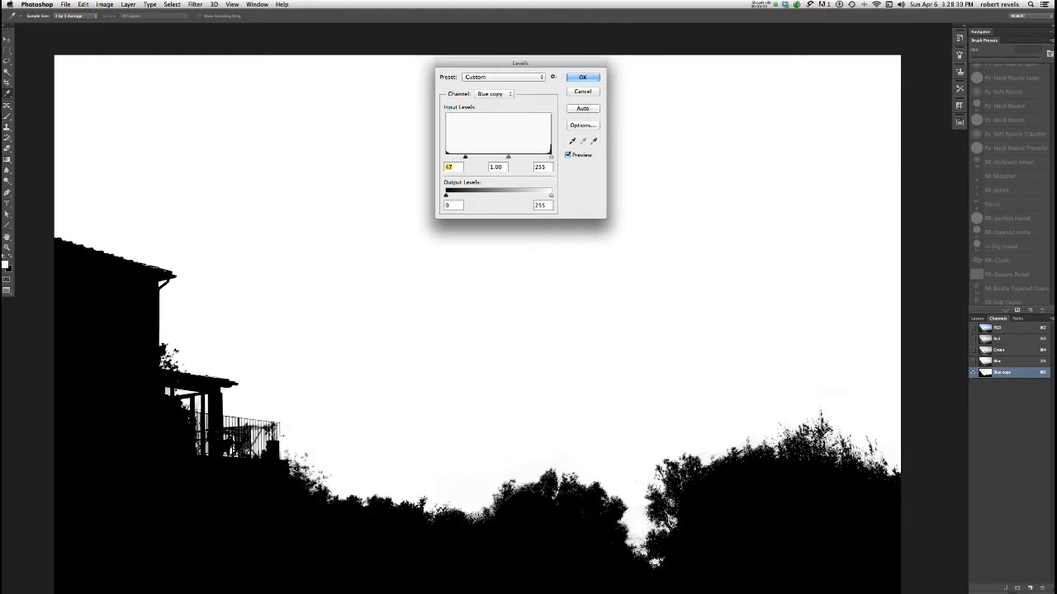
pyautogui.press('Up')
pyautogui.press('Up')
pyautogui.press('Up')
pyautogui.press('Up')
pyautogui.press('Up')
pyautogui.press('Up')
pyautogui.press('Up')
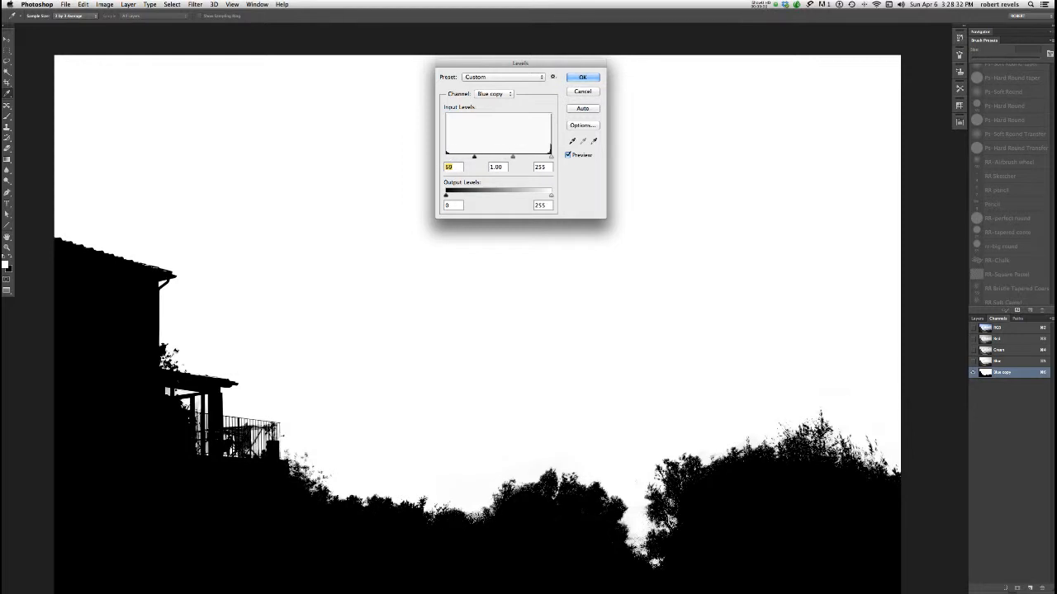
pyautogui.press('Up')
pyautogui.press('Return')
# Refine the tree edges with the Overlay brush, using black on the foliage and white in the gap between the trees.
pyautogui.press('b')
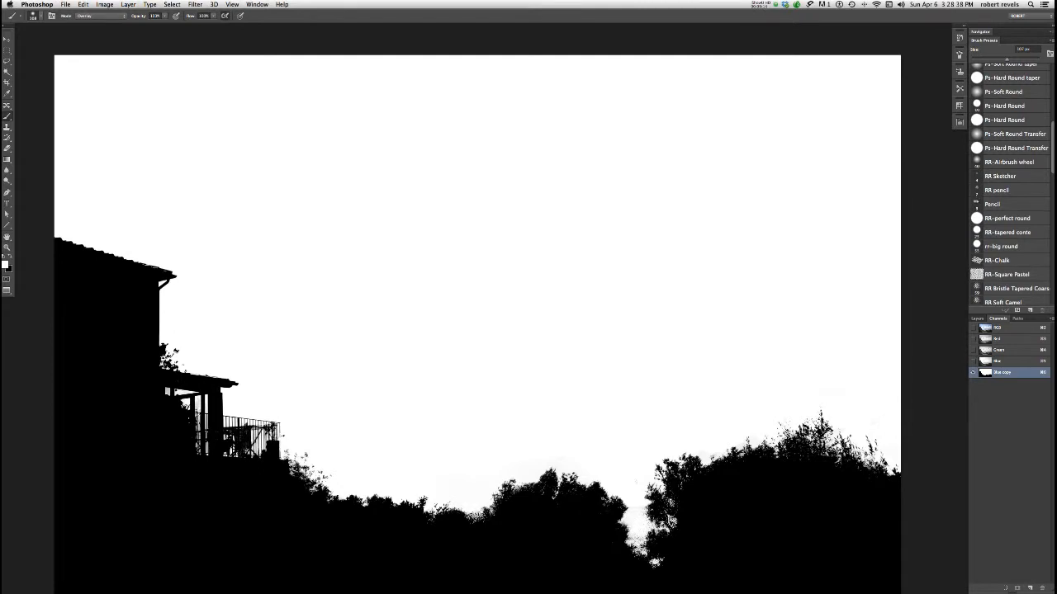
pyautogui.press('x')
pyautogui.moveTo(514, 501)
pyautogui.mouseDown()
pyautogui.moveTo(589, 517)
pyautogui.moveTo(715, 506)
pyautogui.moveTo(708, 483)
pyautogui.moveTo(796, 455)
pyautogui.moveTo(801, 463)
pyautogui.moveTo(800, 449)
pyautogui.moveTo(809, 468)
pyautogui.moveTo(846, 482)
pyautogui.moveTo(819, 456)
pyautogui.moveTo(865, 479)
pyautogui.moveTo(812, 484)
pyautogui.moveTo(641, 559)
pyautogui.moveTo(617, 557)
pyautogui.moveTo(626, 565)
pyautogui.moveTo(636, 533)
pyautogui.mouseUp()
pyautogui.press('x')
pyautogui.moveTo(637, 531)
pyautogui.mouseDown()
pyautogui.moveTo(635, 502)
pyautogui.moveTo(656, 525)
pyautogui.moveTo(670, 516)
pyautogui.moveTo(650, 545)
pyautogui.moveTo(655, 557)
pyautogui.moveTo(644, 547)
pyautogui.moveTo(642, 496)
pyautogui.mouseUp()
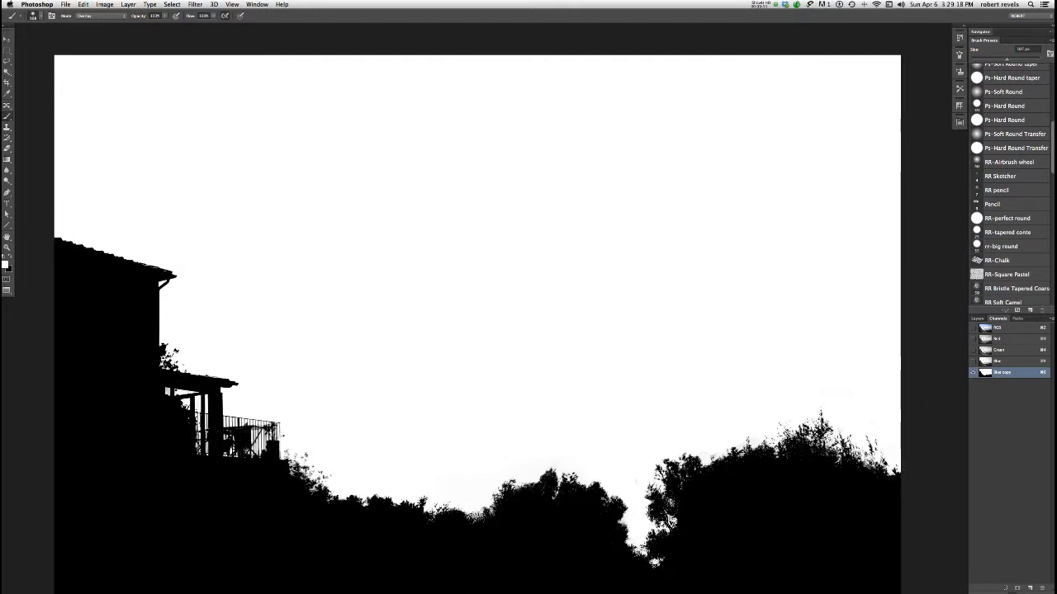
# Invert the Blue copy channel so the sky is black and the house, trees and ground are white.
pyautogui.scroll(-3, 788, 375)
pyautogui.hscroll(-1, 483, 302)
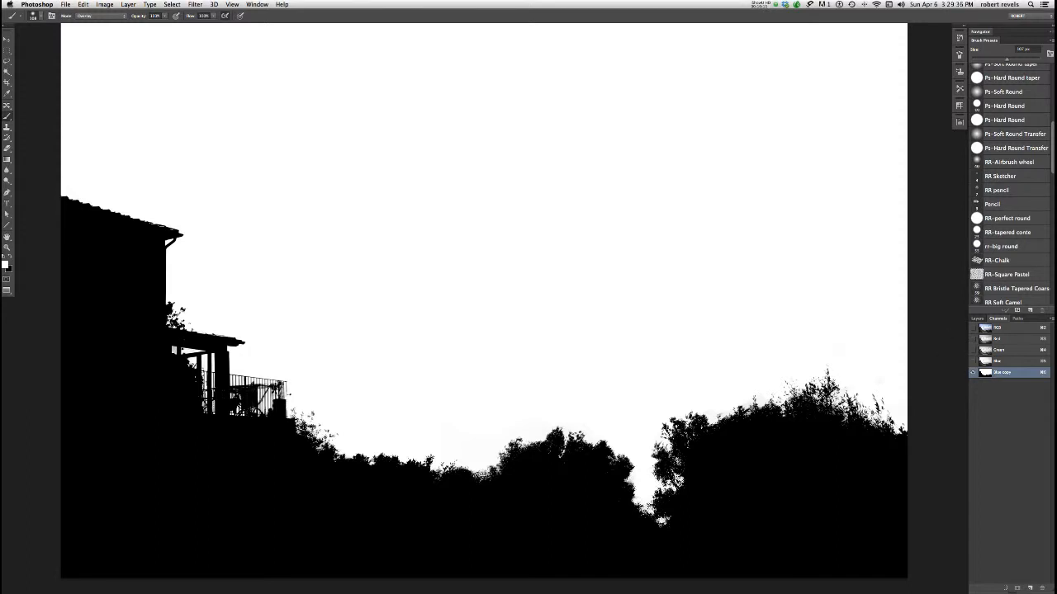
pyautogui.press('super+i')
pyautogui.press('super+i')
pyautogui.press('super+i')
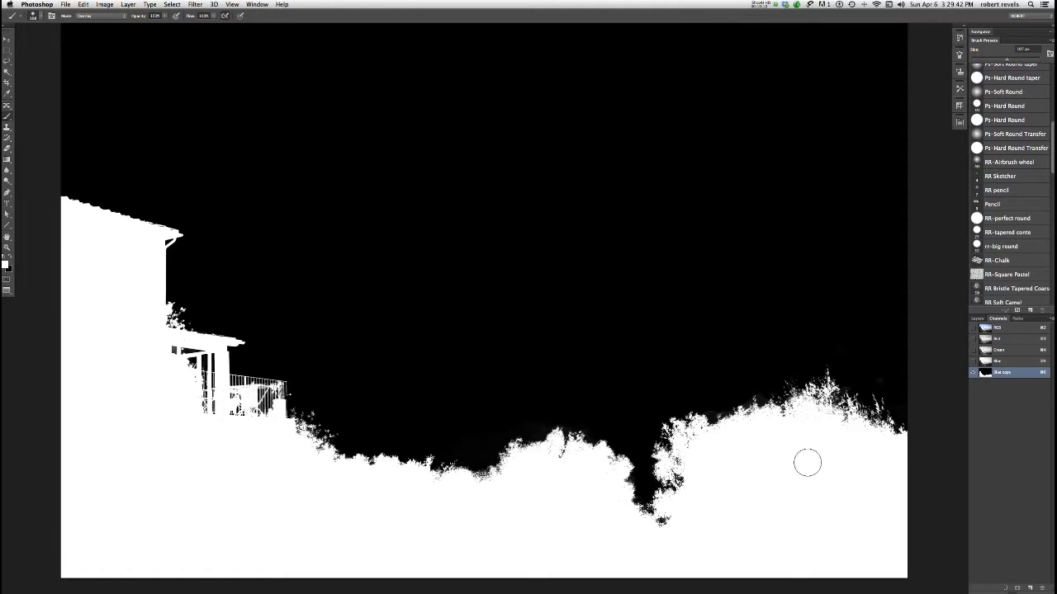
# Load the Blue copy channel as a selection, copy the selected foreground to a new layer, and hide the Background layer.
pyautogui.keyDown('super'); pyautogui.click(985, 372); pyautogui.keyUp('super')
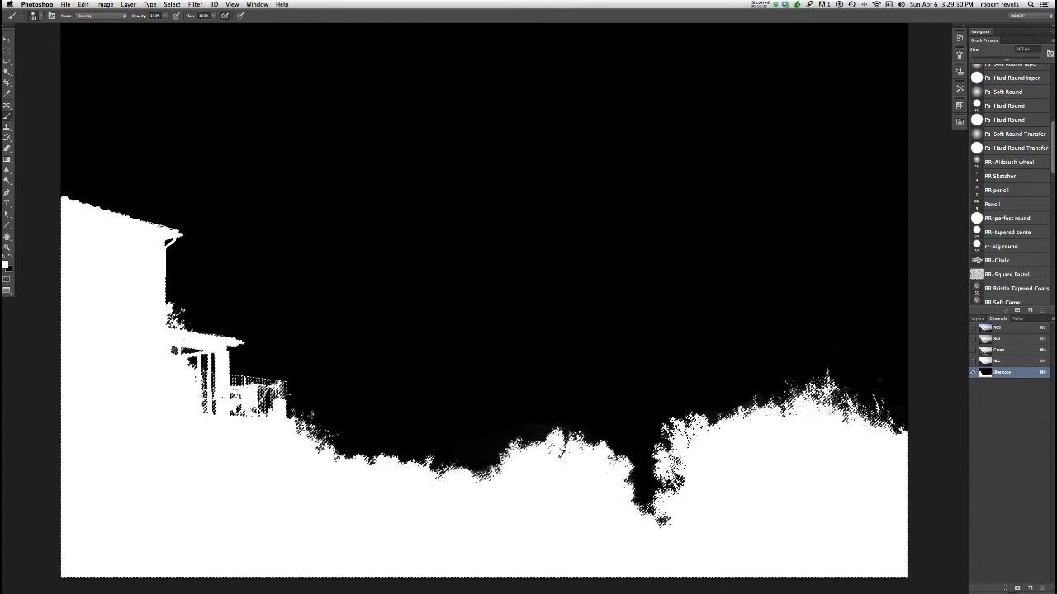
pyautogui.press('super+2')
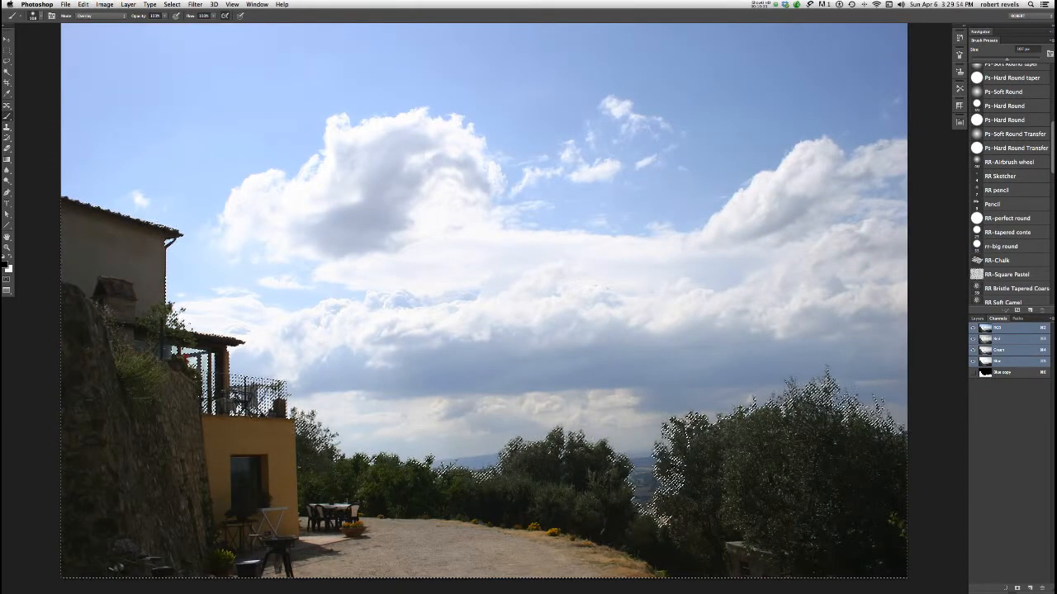
pyautogui.click(977, 319)
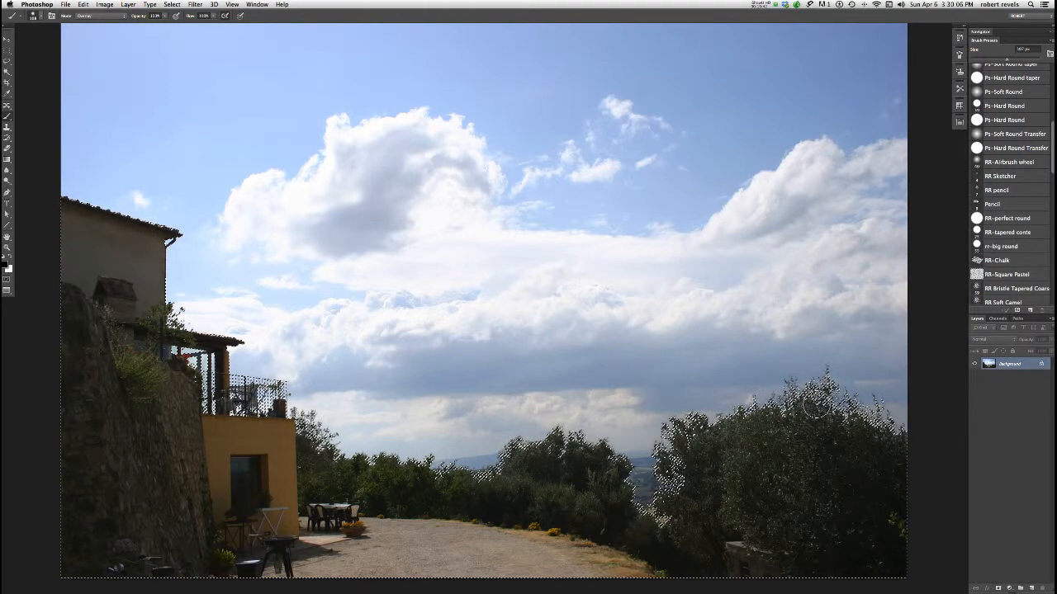
pyautogui.press('super+j')
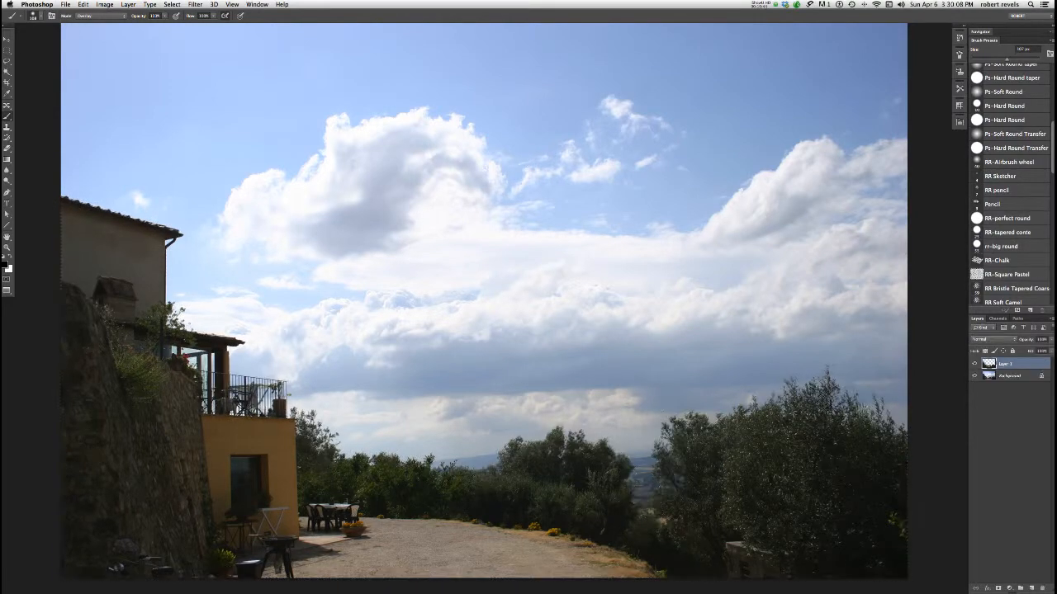
pyautogui.click(975, 375)
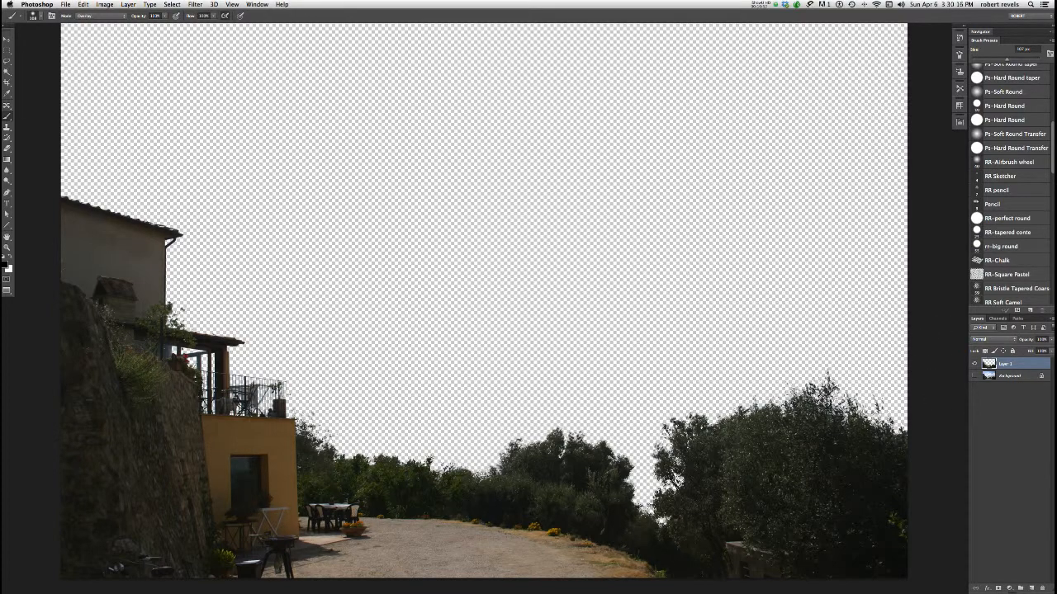
# Mask the original Background layer with the reloaded Blue copy channel selection, leaving only the copied foreground layer visible.
pyautogui.click(974, 363)
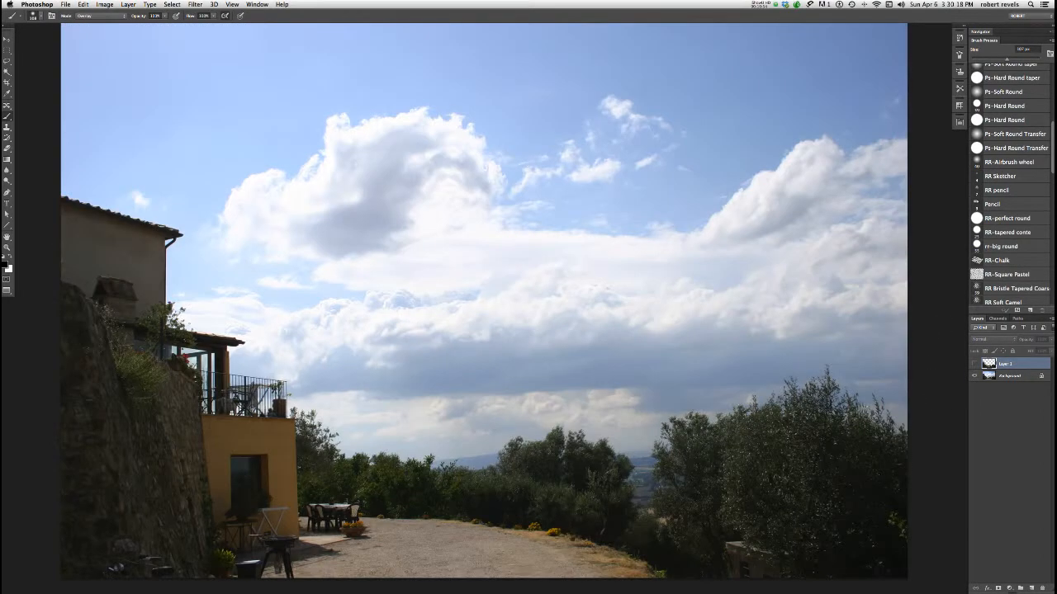
pyautogui.click(999, 319)
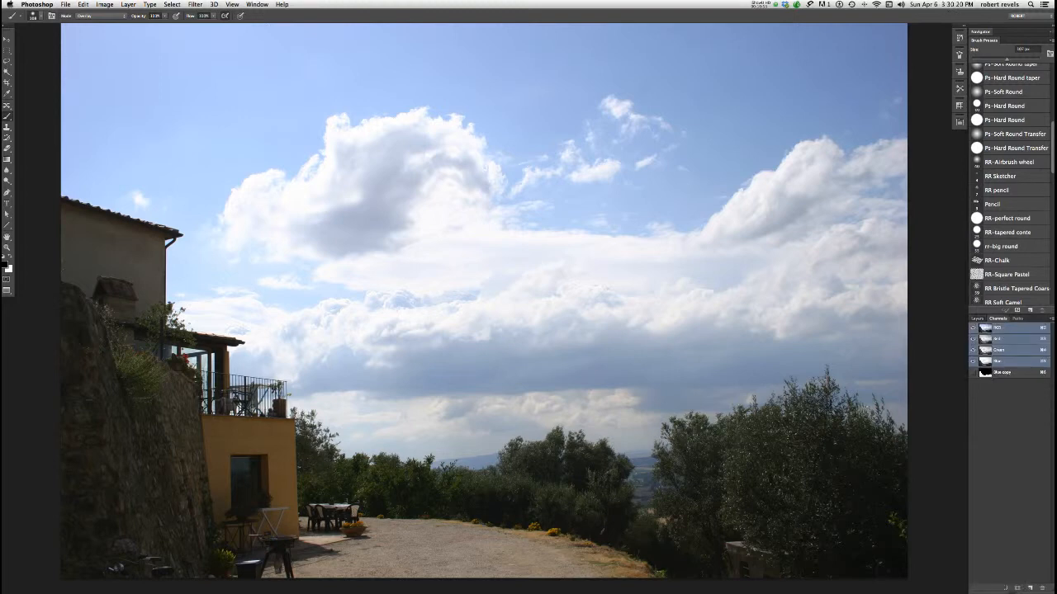
pyautogui.keyDown('super'); pyautogui.click(985, 373); pyautogui.keyUp('super')
pyautogui.click(977, 318)
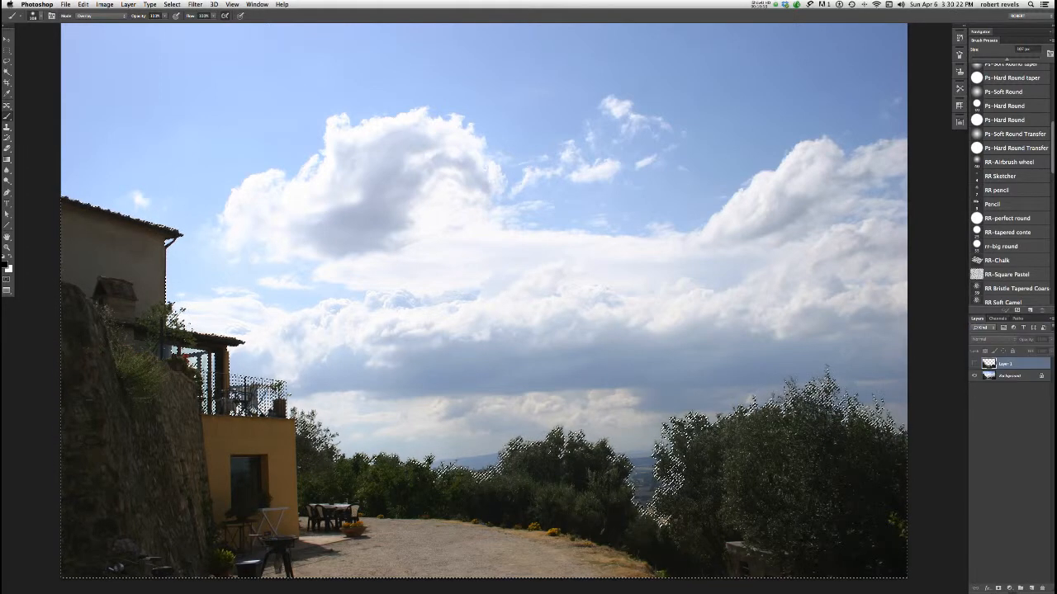
pyautogui.click(1010, 376)
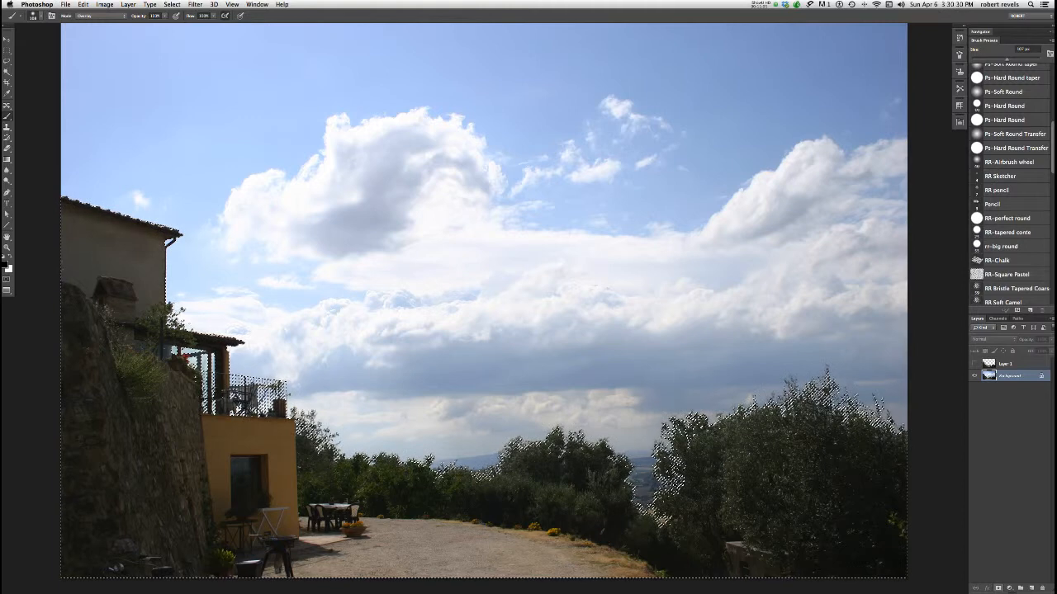
pyautogui.click(998, 588)
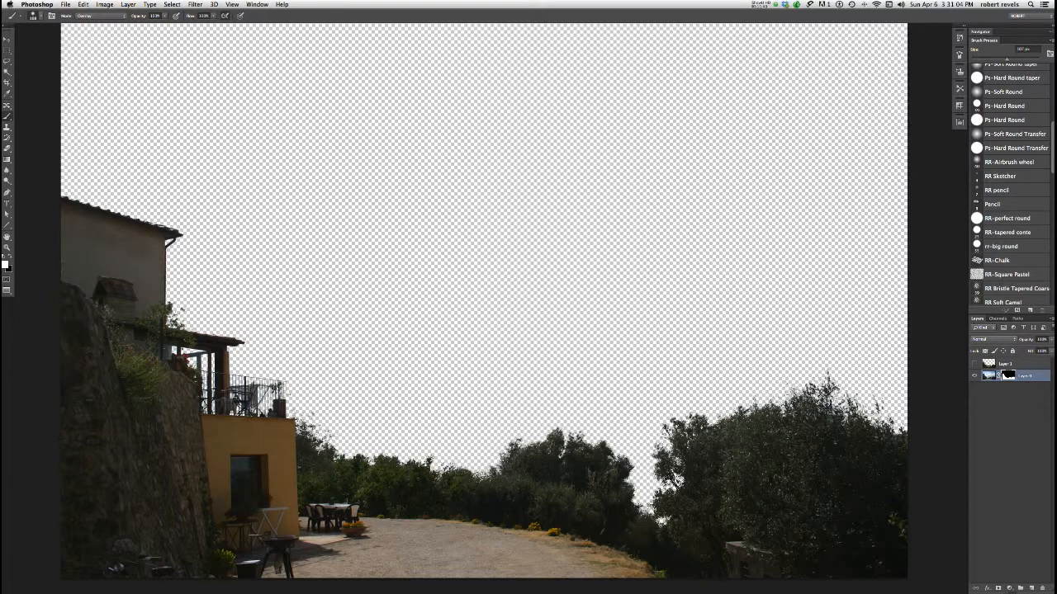
pyautogui.keyDown('alt'); pyautogui.click(974, 363); pyautogui.keyUp('alt')
# Compare the channel list with the masked layer selected against the list with the copied foreground layer selected.
pyautogui.click(998, 318)
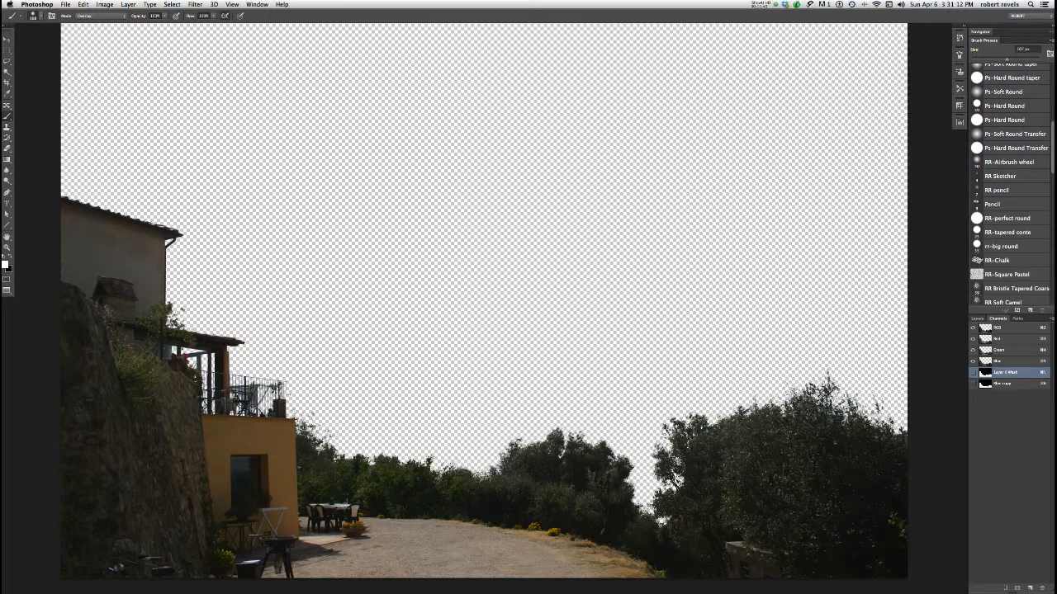
pyautogui.click(977, 318)
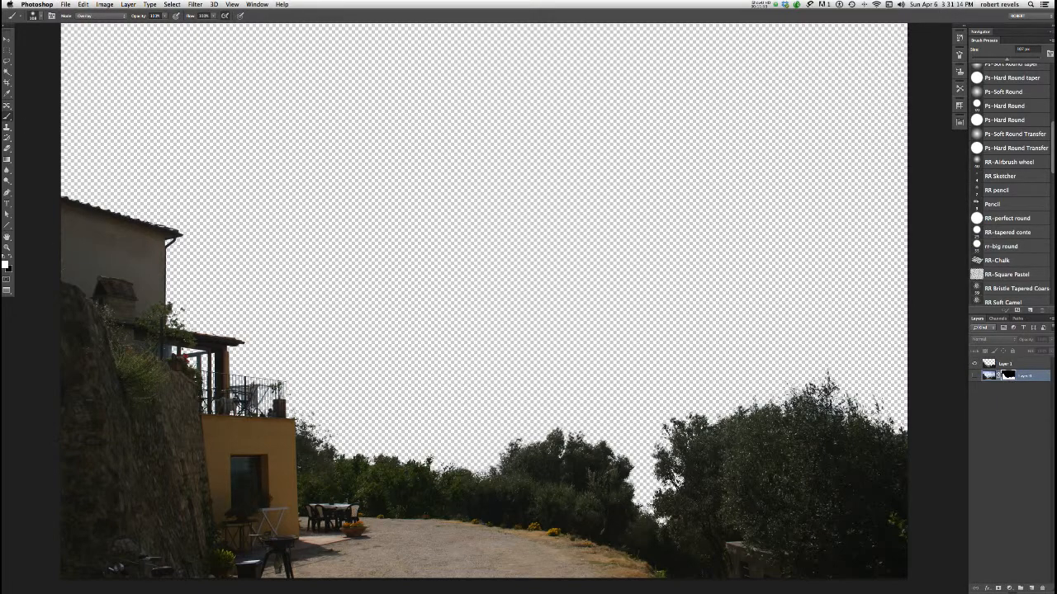
pyautogui.click(997, 318)
pyautogui.click(977, 318)
pyautogui.click(997, 318)
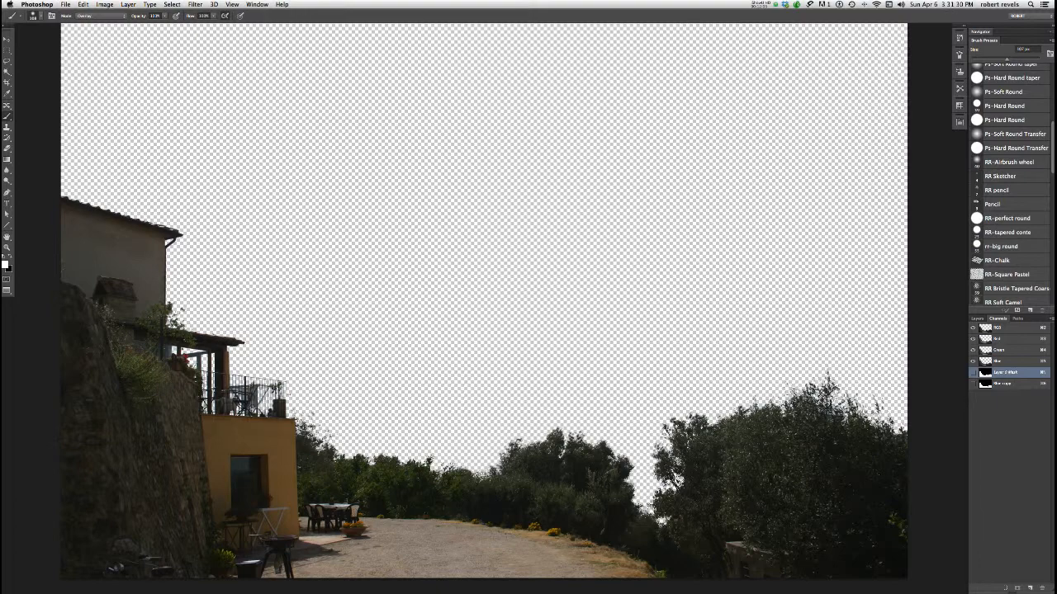
pyautogui.click(978, 318)
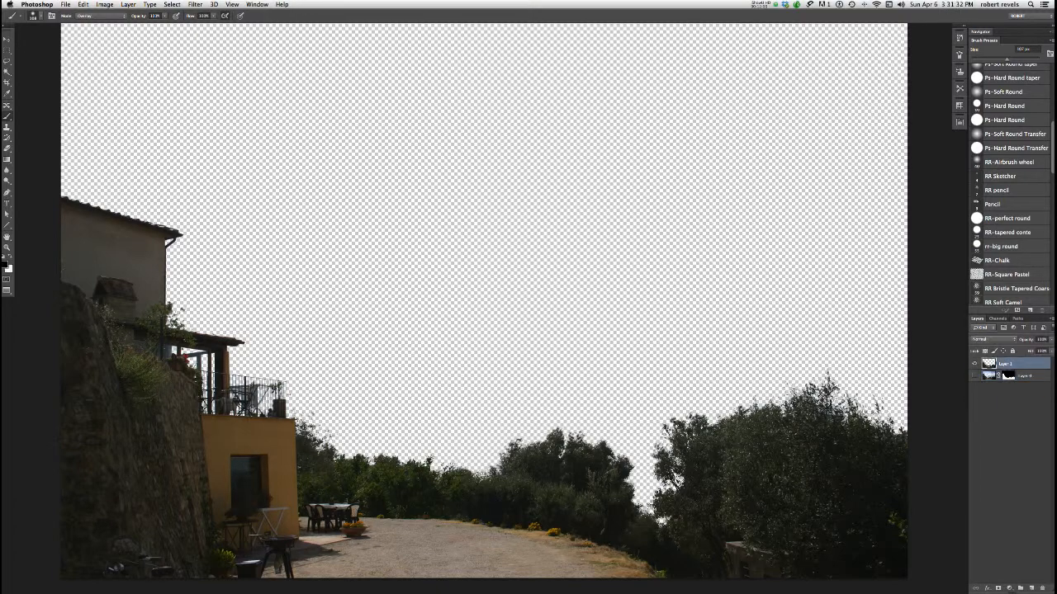
pyautogui.click(997, 318)
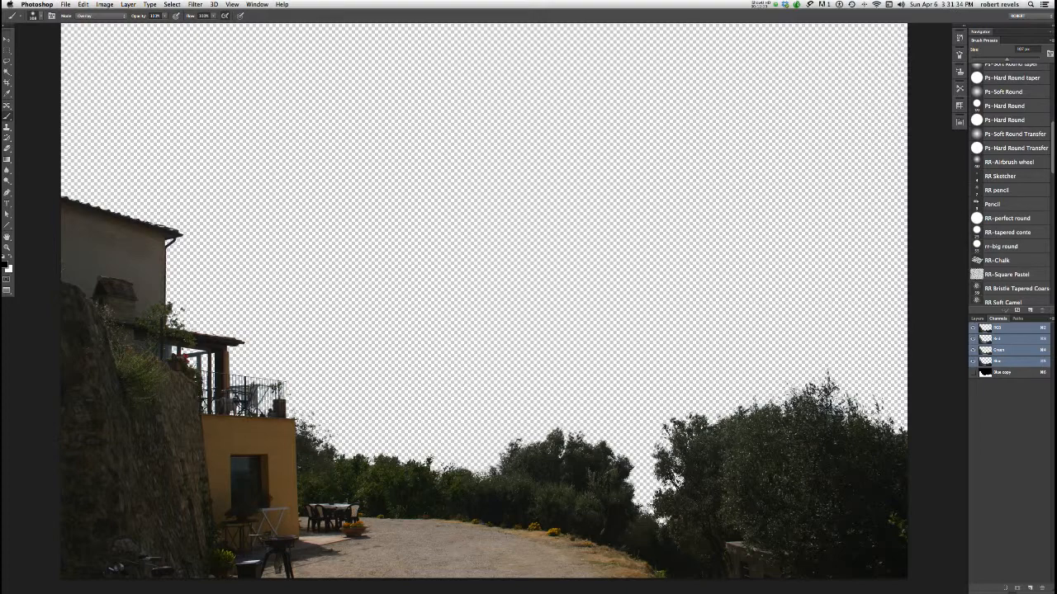
pyautogui.click(978, 318)
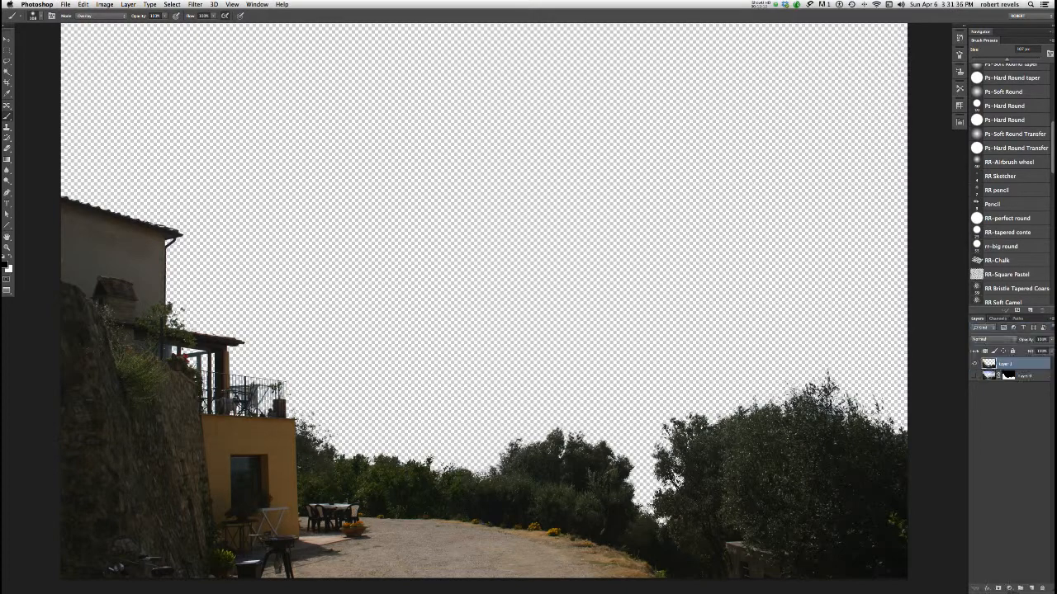
pyautogui.click(1024, 375)
pyautogui.click(998, 318)
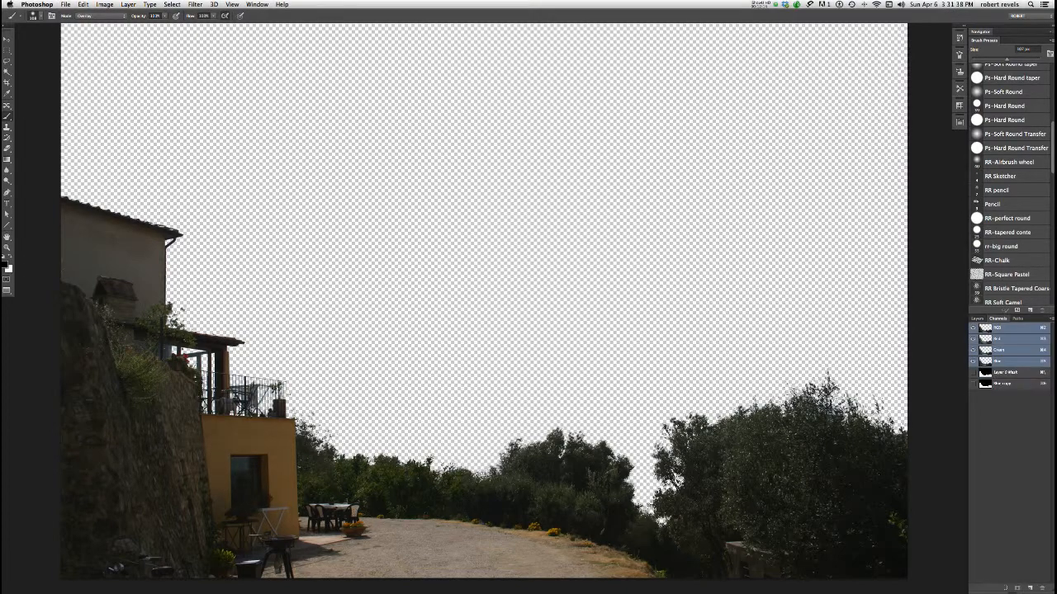
pyautogui.click(978, 319)
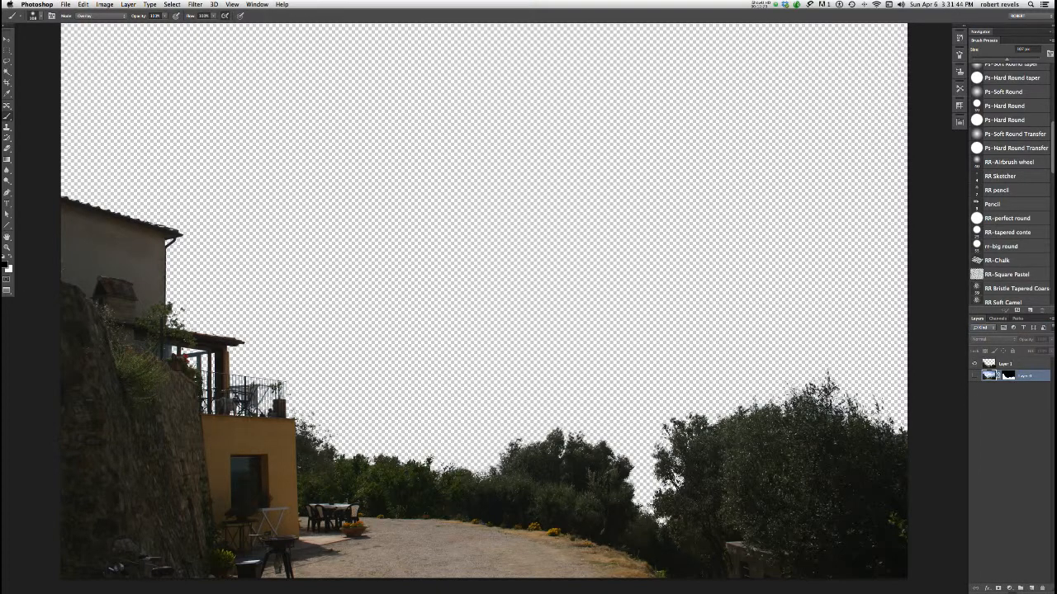
# Copy the entire sunset photo 2014 stuff-10109.jpg and paste it into 2014 stuff-11090.jpg beneath the foreground cutout.
pyautogui.click(257, 5)
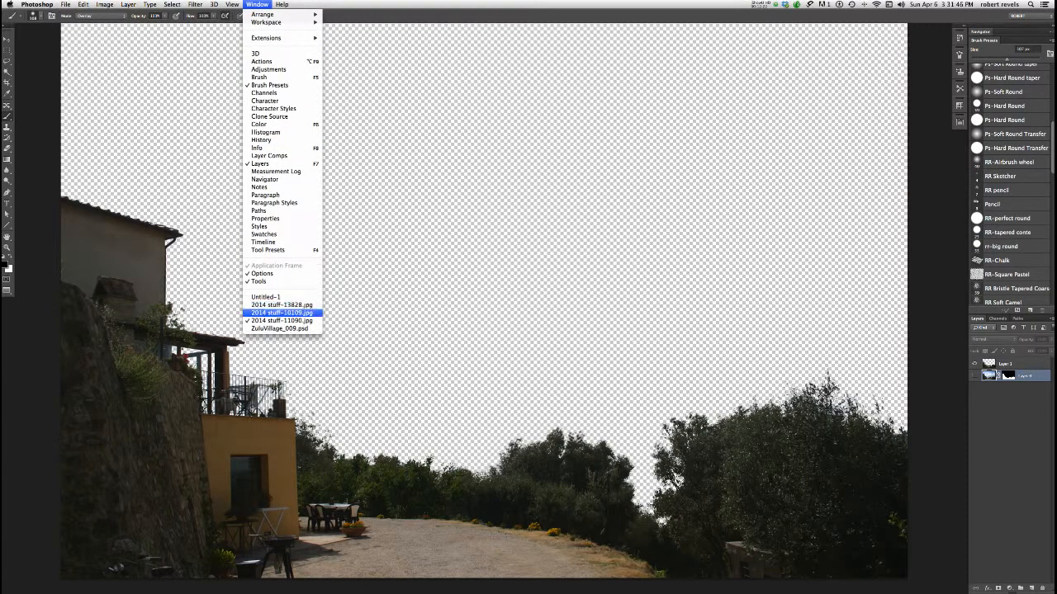
pyautogui.click(282, 313)
pyautogui.press('super+a')
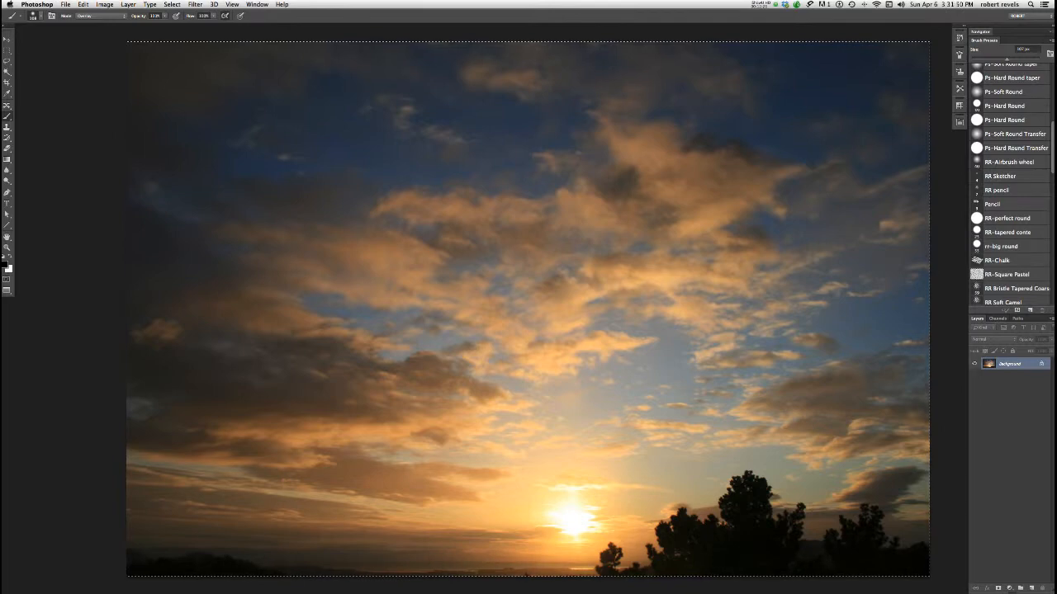
pyautogui.click(256, 4)
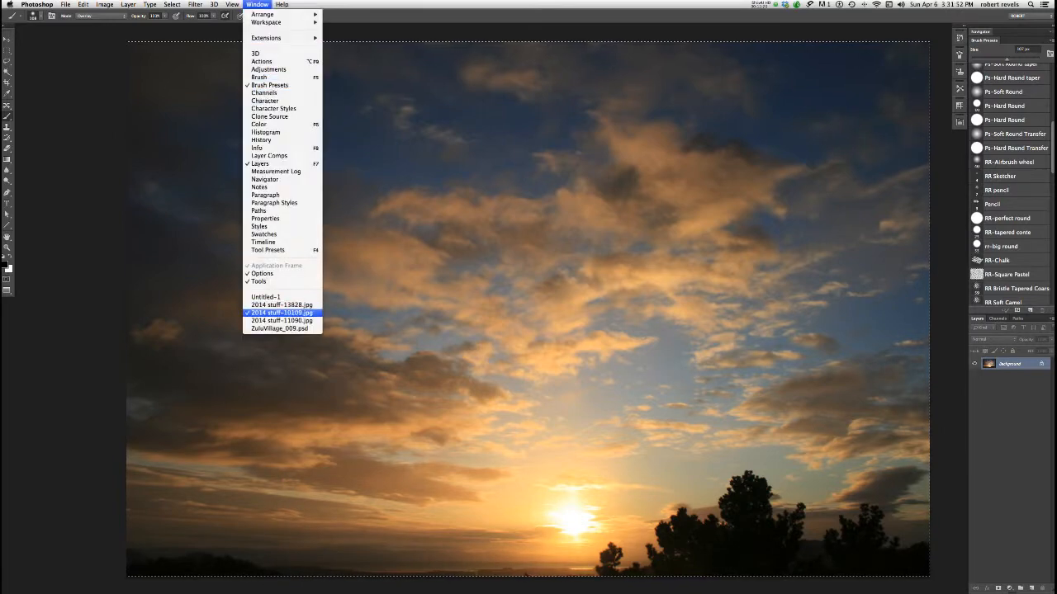
pyautogui.click(281, 321)
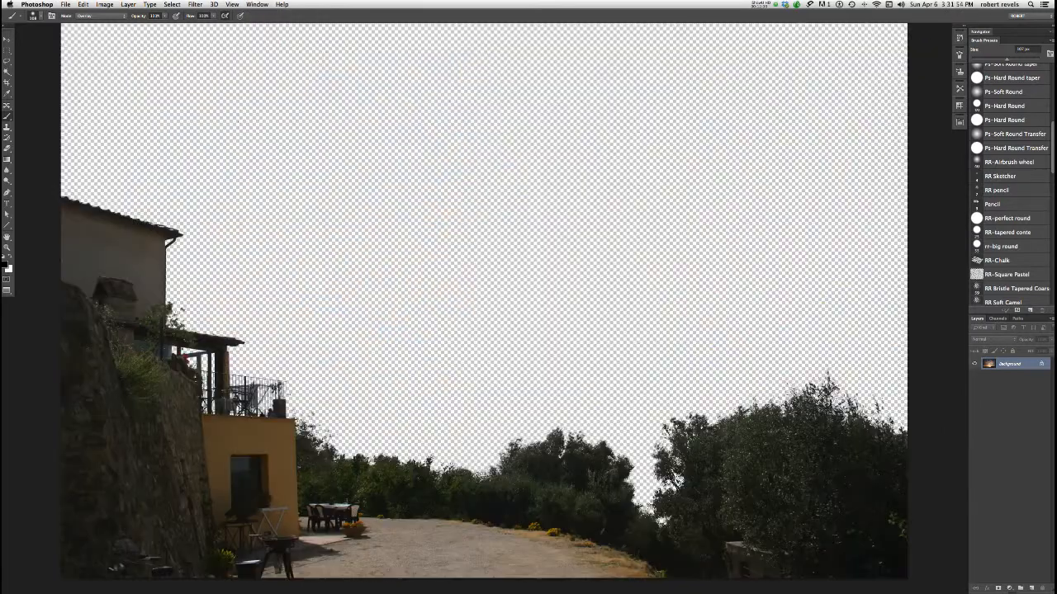
pyautogui.press('super+v')
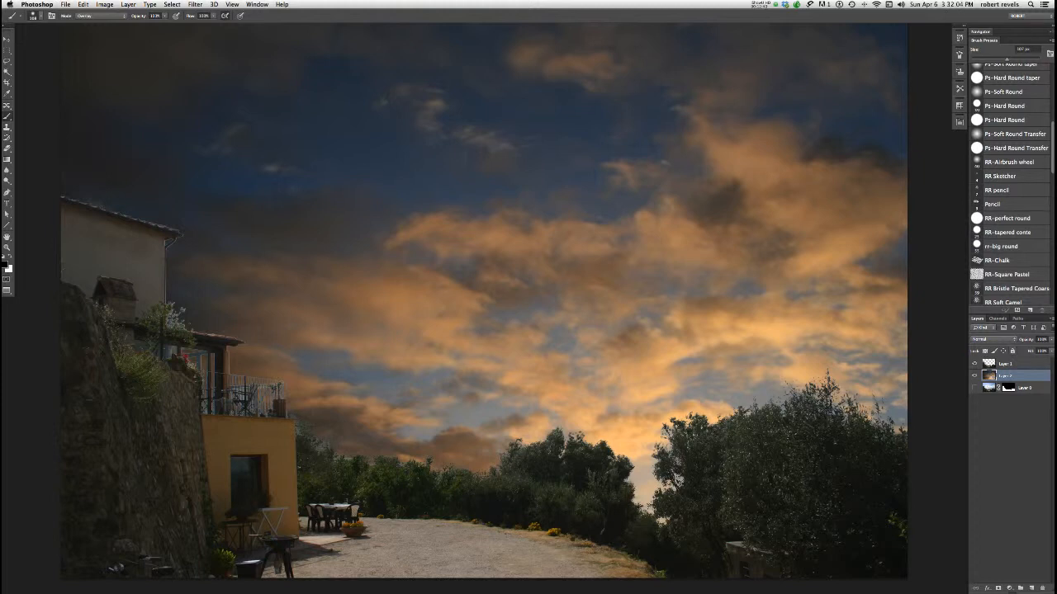
# Defringe the foreground cutout layer with a width of 5 pixels.
pyautogui.click(1019, 363)
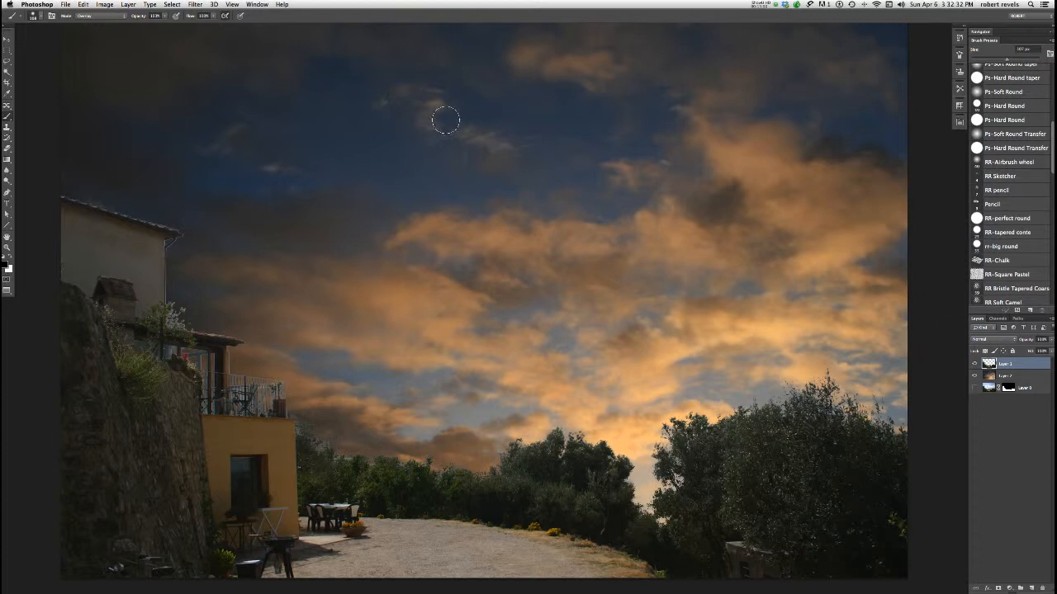
pyautogui.click(128, 4)
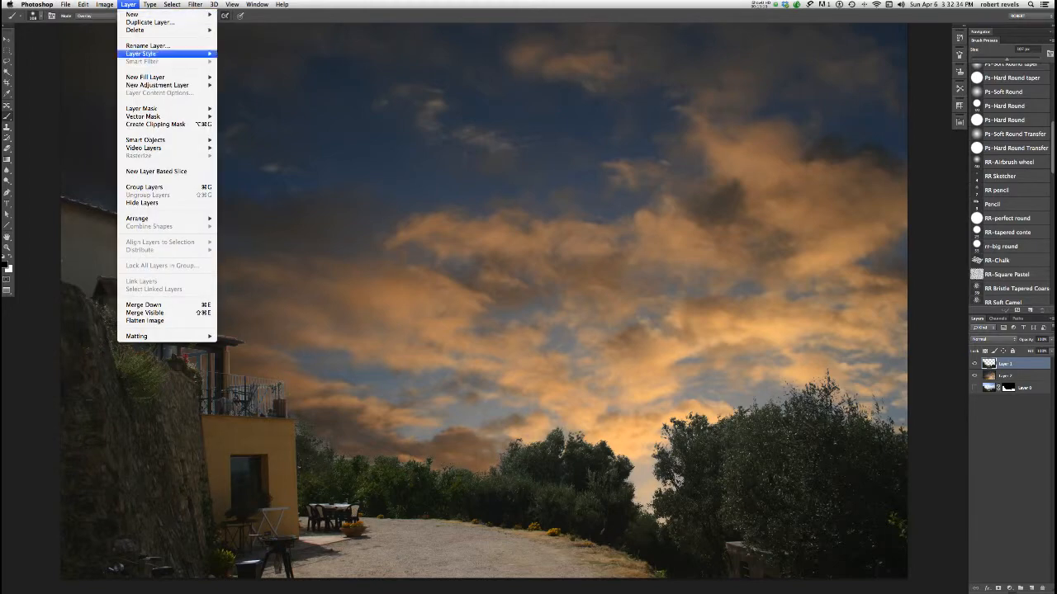
pyautogui.moveTo(137, 336)
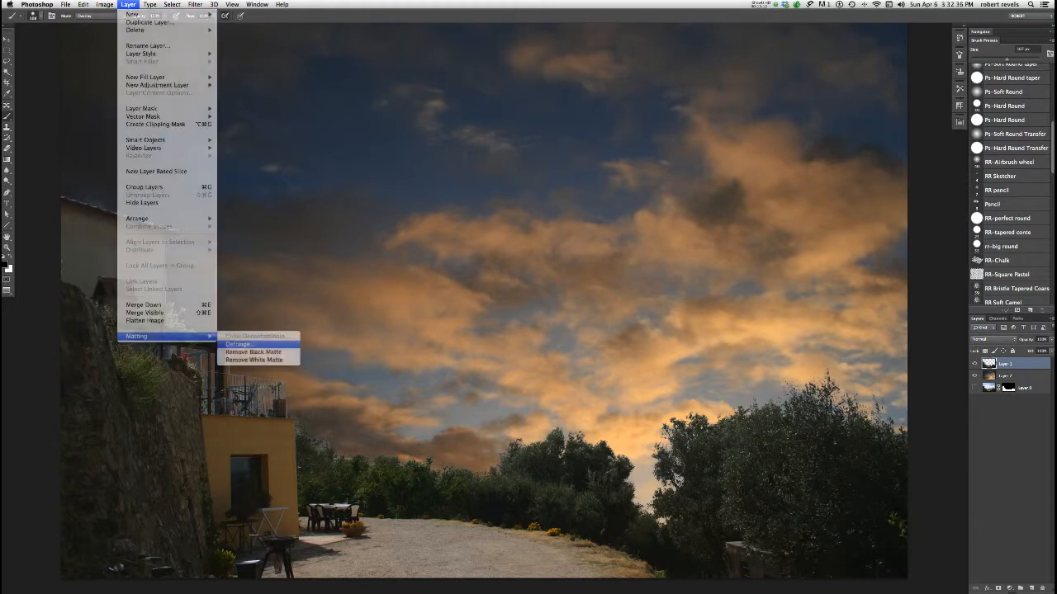
pyautogui.click(239, 343)
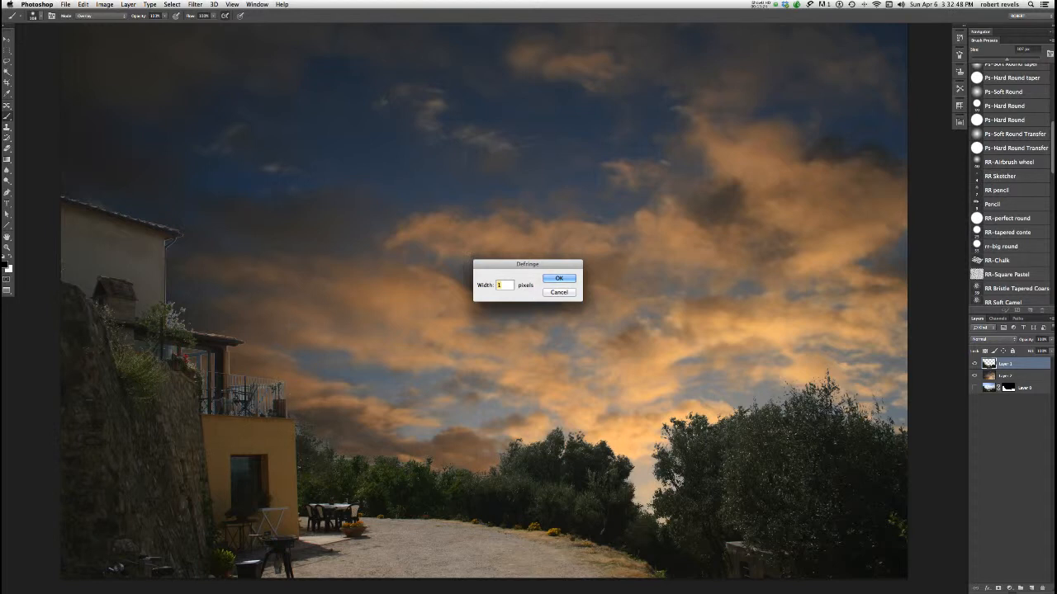
pyautogui.write('5')
pyautogui.press('Return')
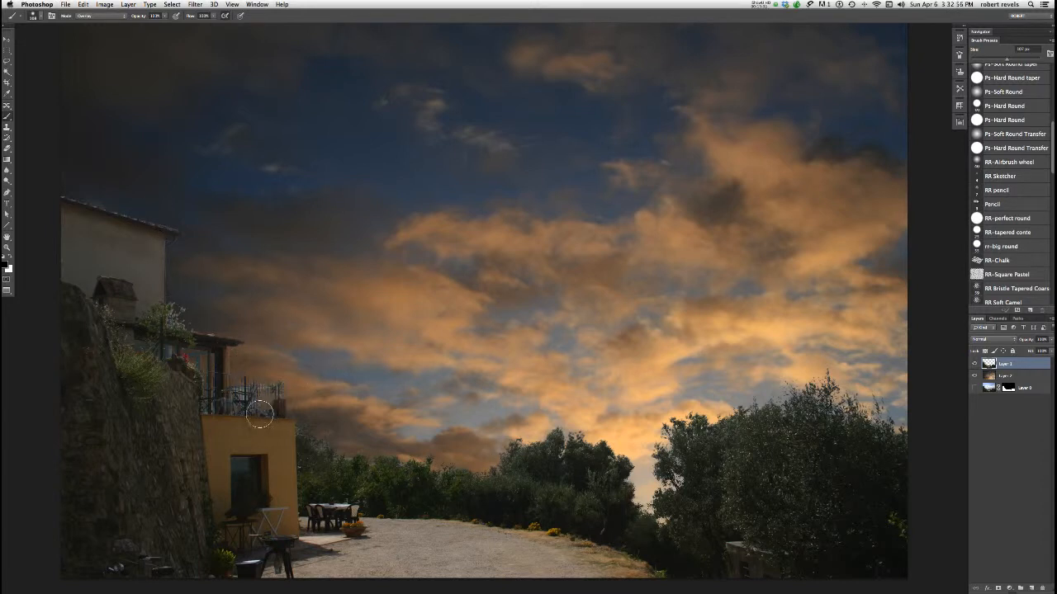
# Compare the foreground edges before and after the defringe by repeatedly undoing and redoing it.
pyautogui.moveTo(258, 413); pyautogui.dragTo(266, 388)
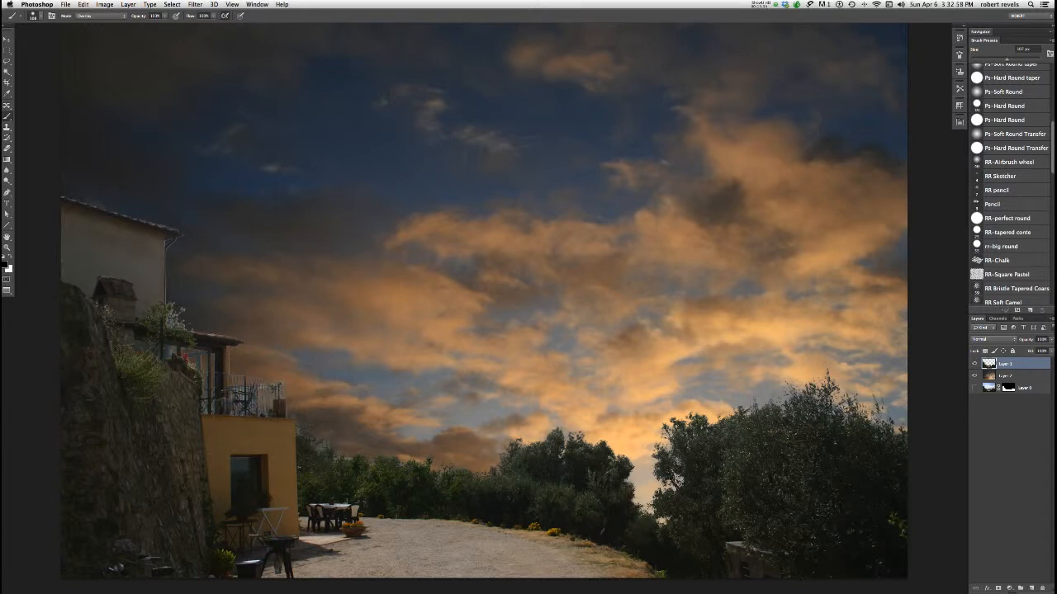
pyautogui.press('super+z')
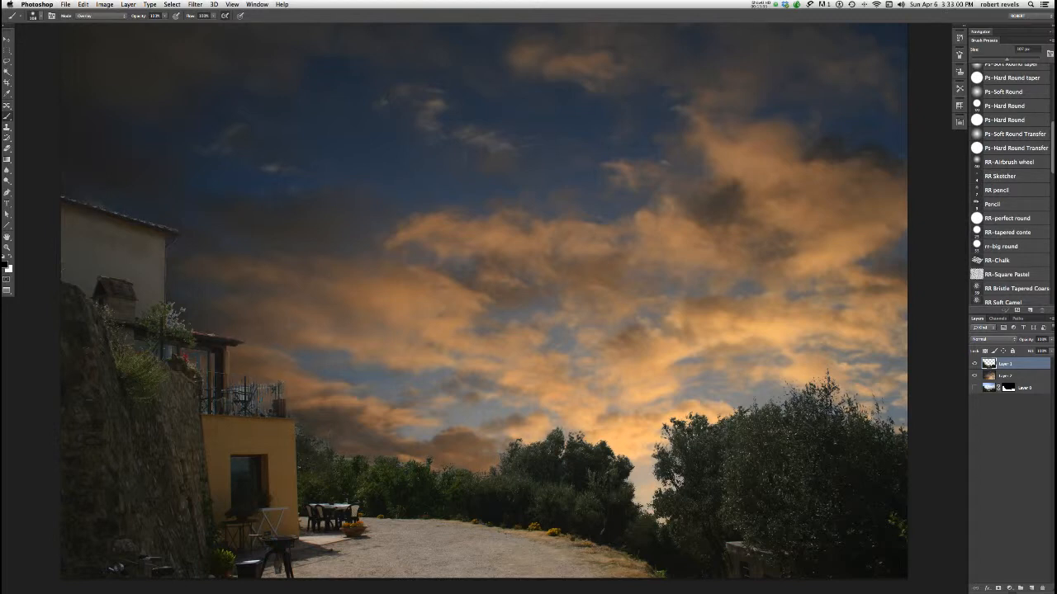
pyautogui.press('super+z')
pyautogui.press('super+z')
pyautogui.press('super+z')
pyautogui.press('super+z')
pyautogui.press('super+z')
# Move the sunset layer up and to the left behind the house and trees, and reselect the foreground cutout layer.
pyautogui.click(1011, 375)
pyautogui.click(8, 39)
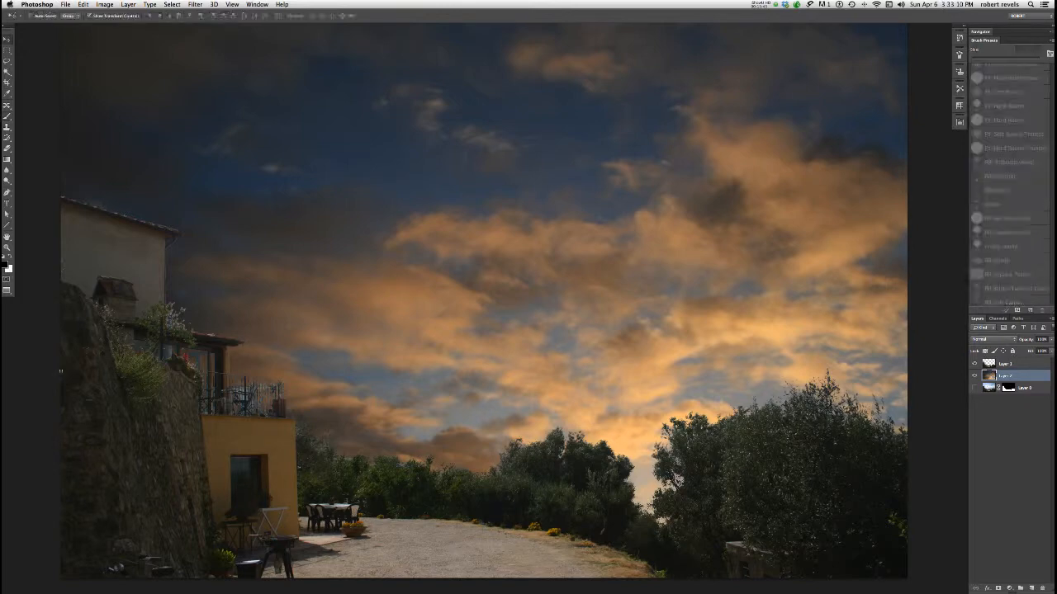
pyautogui.moveTo(599, 306); pyautogui.dragTo(489, 188)
pyautogui.click(1015, 364)
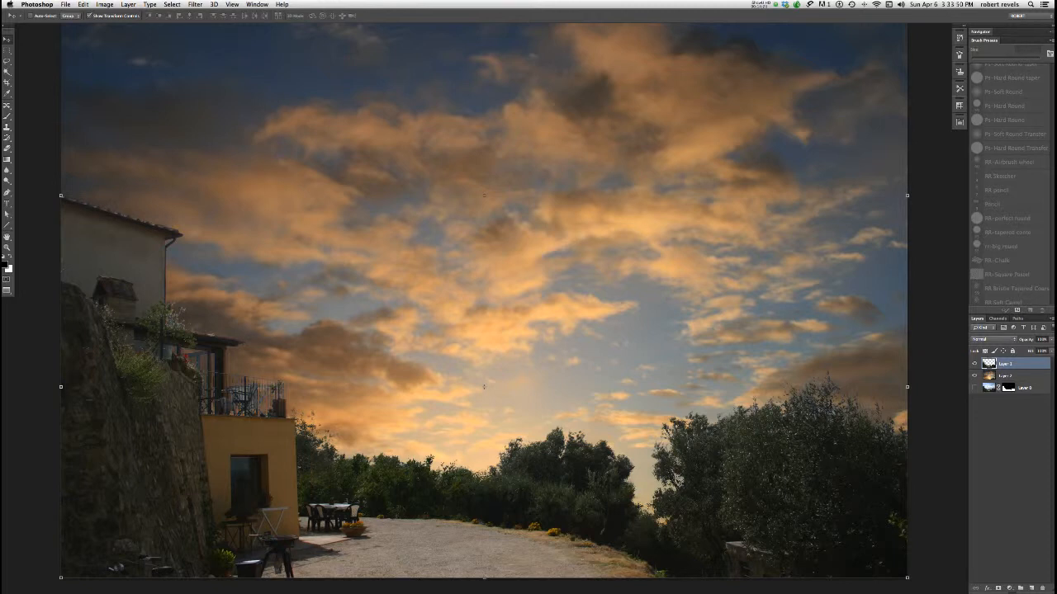
pyautogui.click(760, 4)
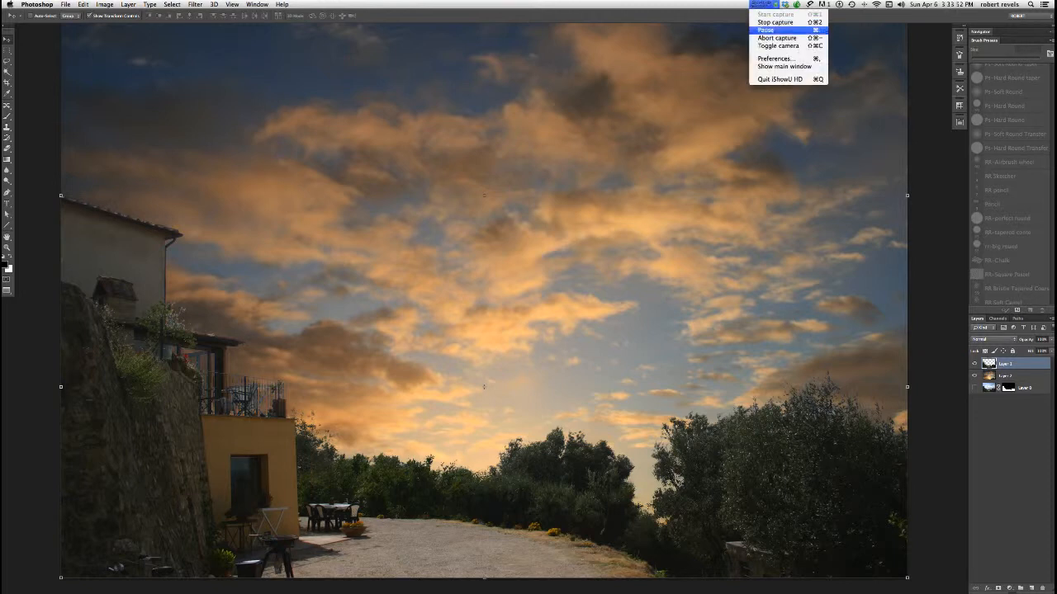